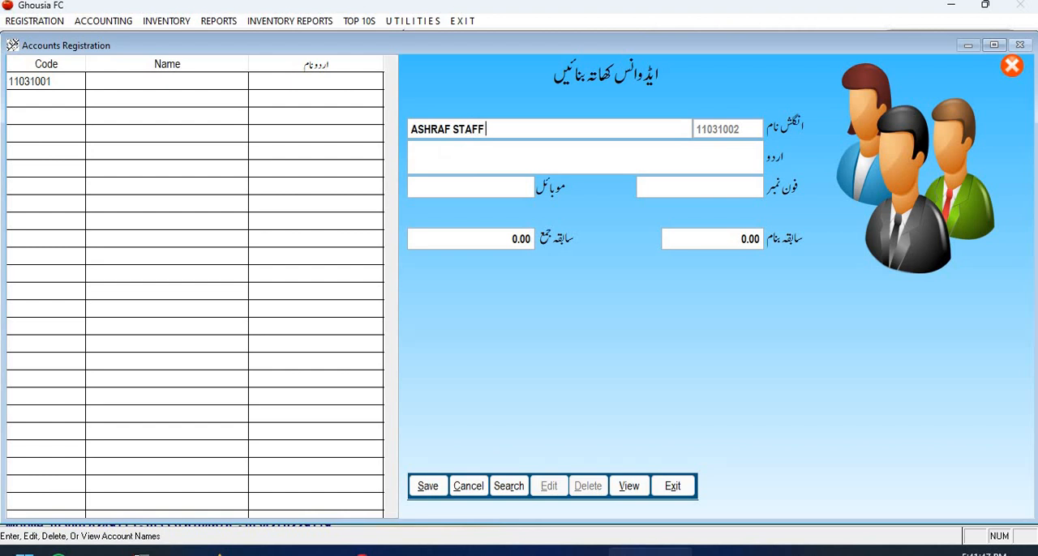
# Complete the English name of the new advance account by adding (ADVANCE A/C) after STAFF.
pyautogui.write('(ADVANCE A/C)')
pyautogui.press('Return')
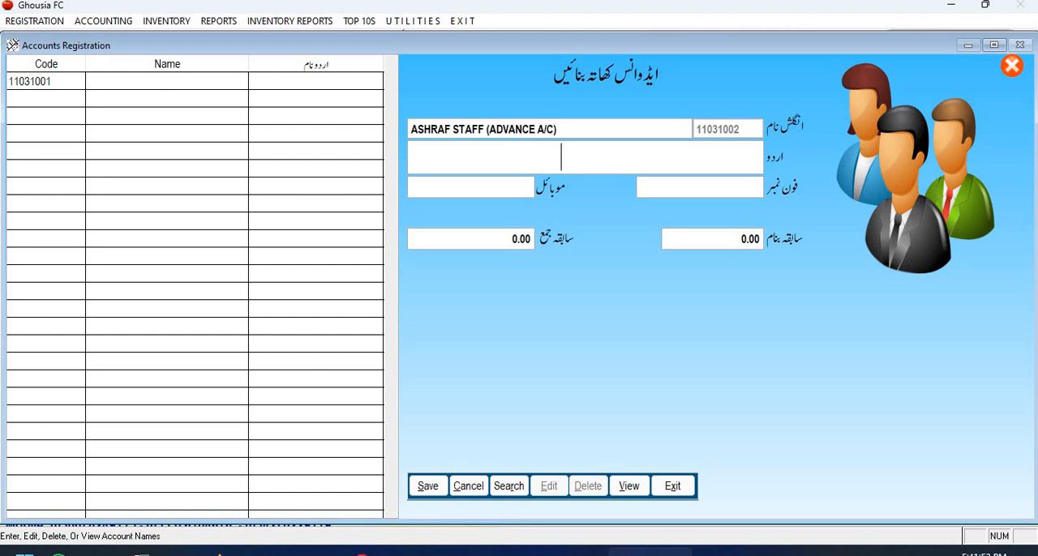
# Enter the account's Urdu name as the employee's name followed by ملازم ایڈوانس کھاتہ.
pyautogui.write('شرف ملازم ایڈوانس')
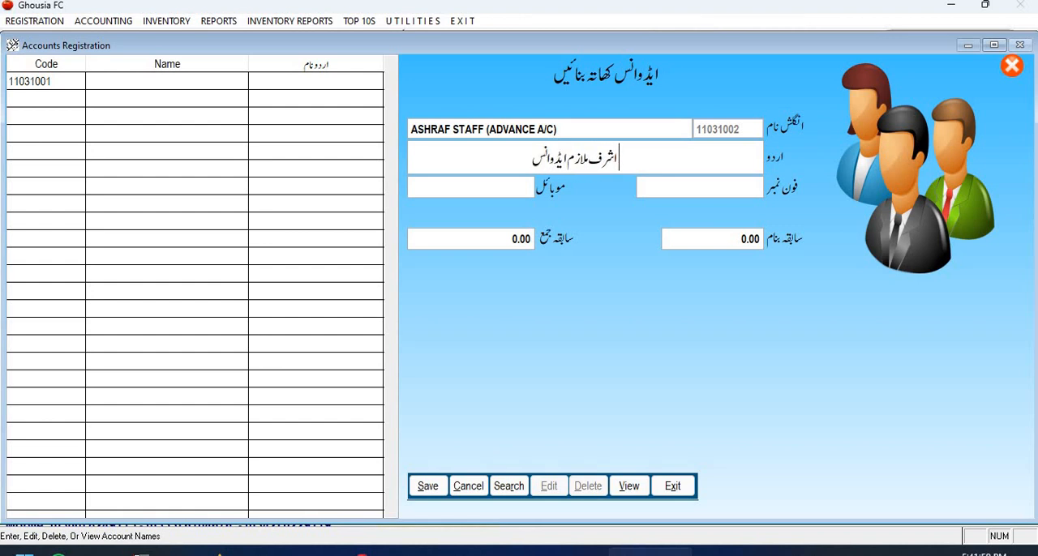
pyautogui.write(' کھات')
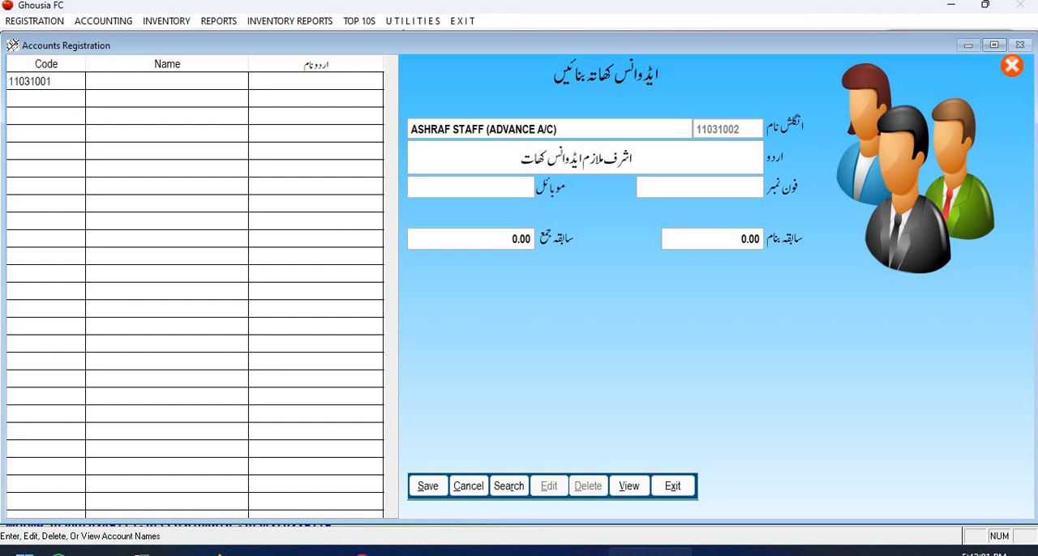
pyautogui.write('ہ')
pyautogui.press('Return')
# Save the advance account with blank phone details and zero opening balances, and close the registration form.
pyautogui.press('Return')
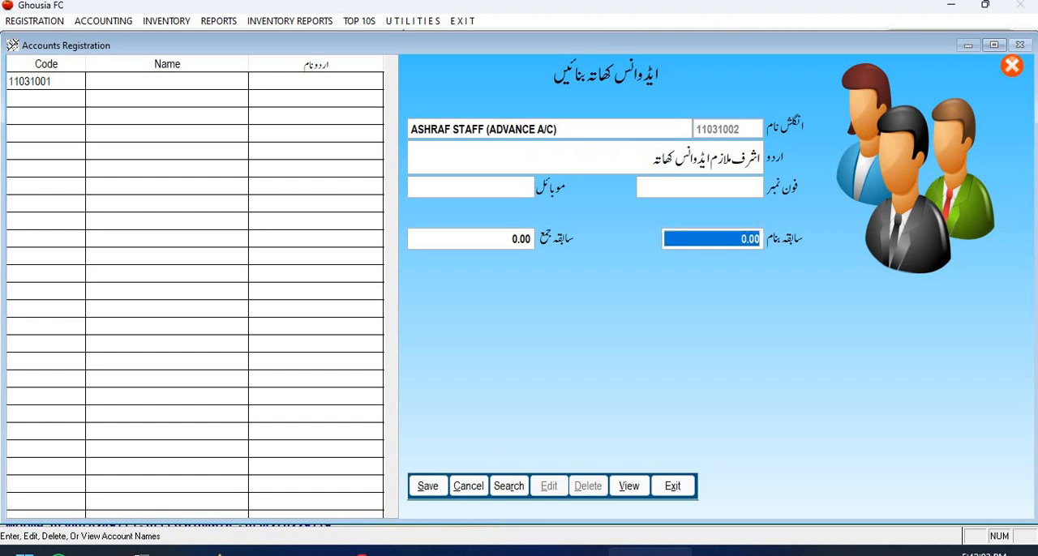
pyautogui.press('Return')
pyautogui.press('Return')
pyautogui.press('Return')
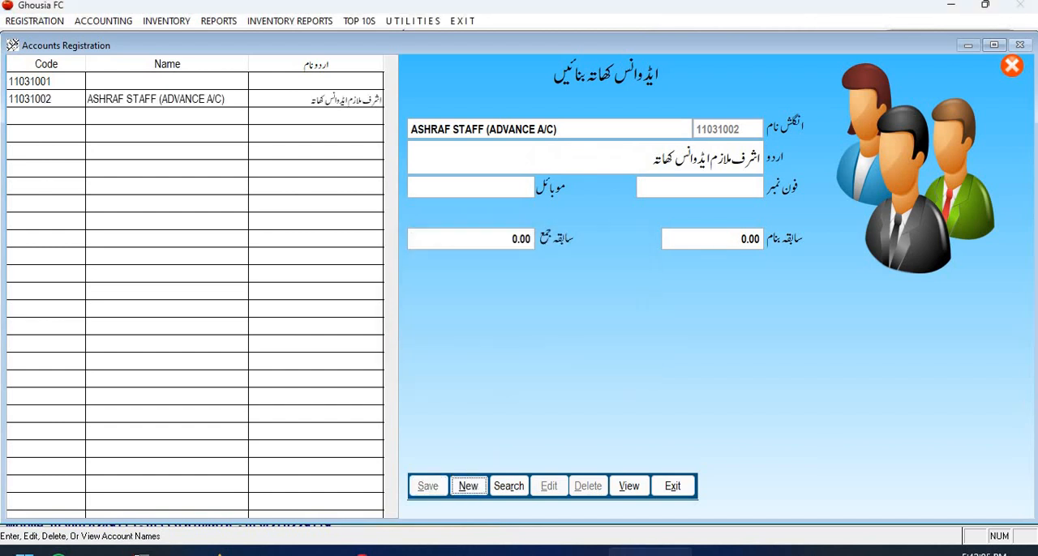
pyautogui.click(677, 485)
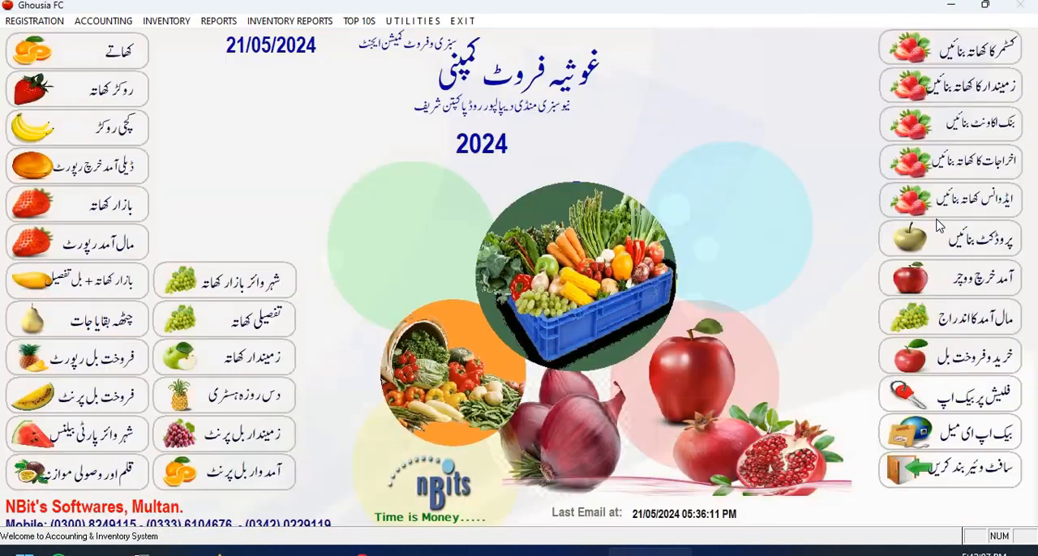
# Start a new expense account and enter its English name as the employee's name followed by STAFF (SALARY A/C).
pyautogui.click(988, 163)
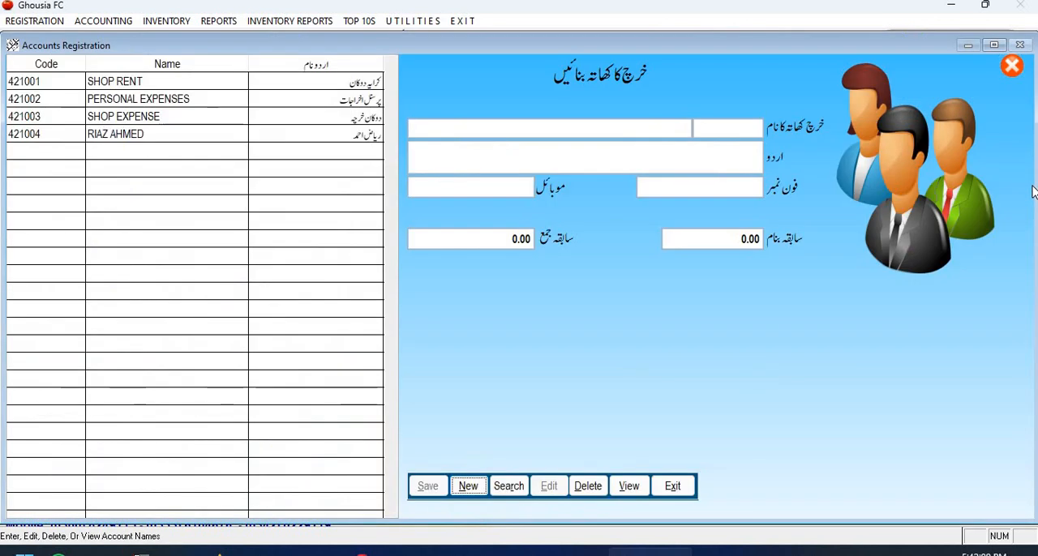
pyautogui.press('Return')
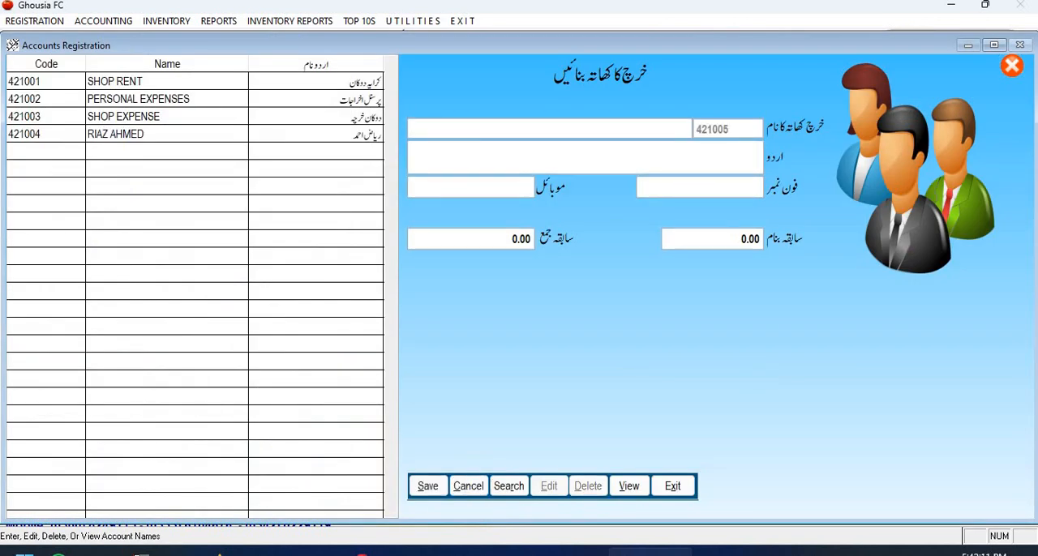
pyautogui.write('ASHRAF')
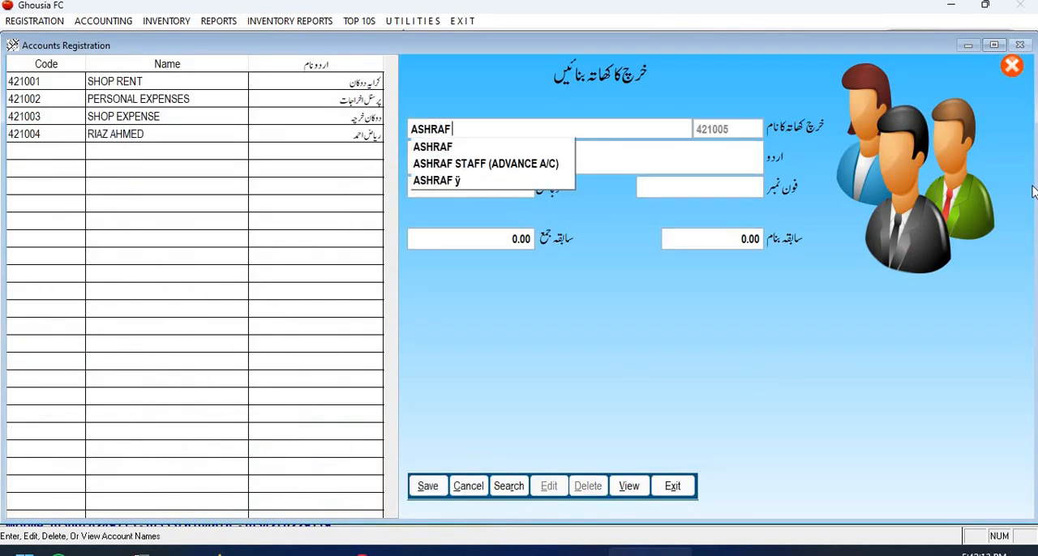
pyautogui.press('Down')
pyautogui.press('Down')
pyautogui.press('Return')
pyautogui.press('BackSpace')
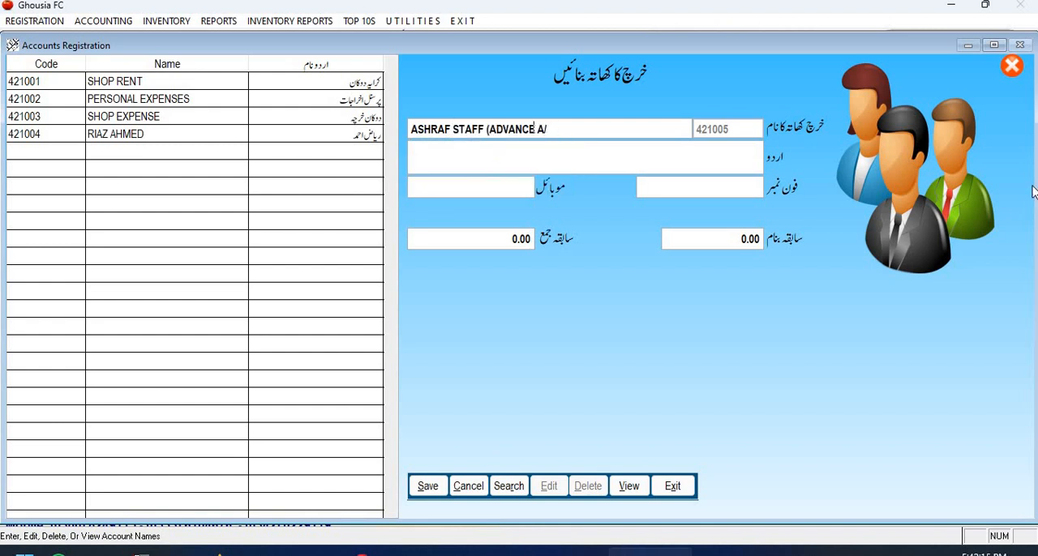
pyautogui.hotkey('ctrl', 'shift', 'Left')
pyautogui.hotkey('ctrl', 'shift', 'Left')
pyautogui.write('SALARUY A/C')
pyautogui.press('Return')
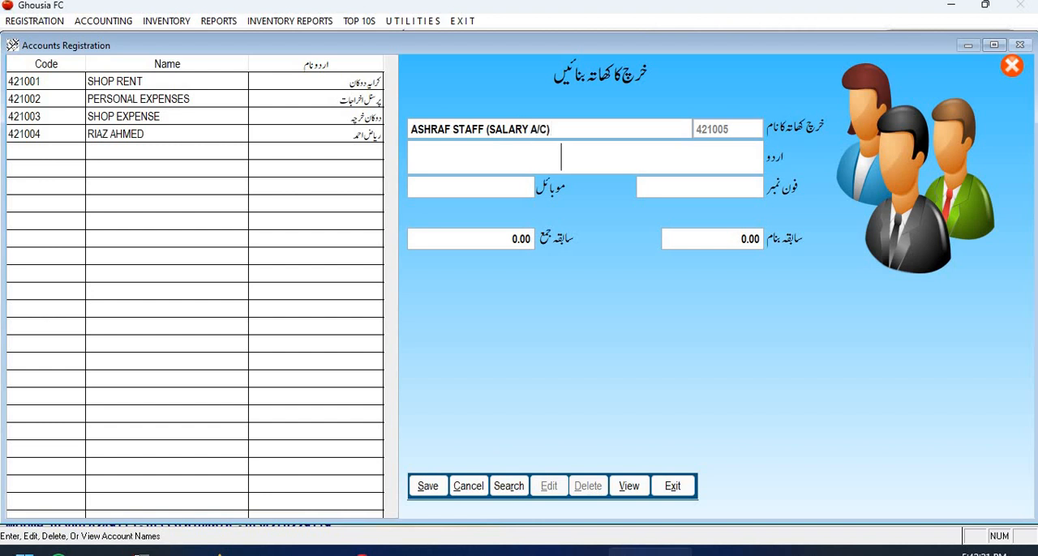
# Fill the Urdu name with the suggested name of the employee's existing advance account.
pyautogui.write('اش')
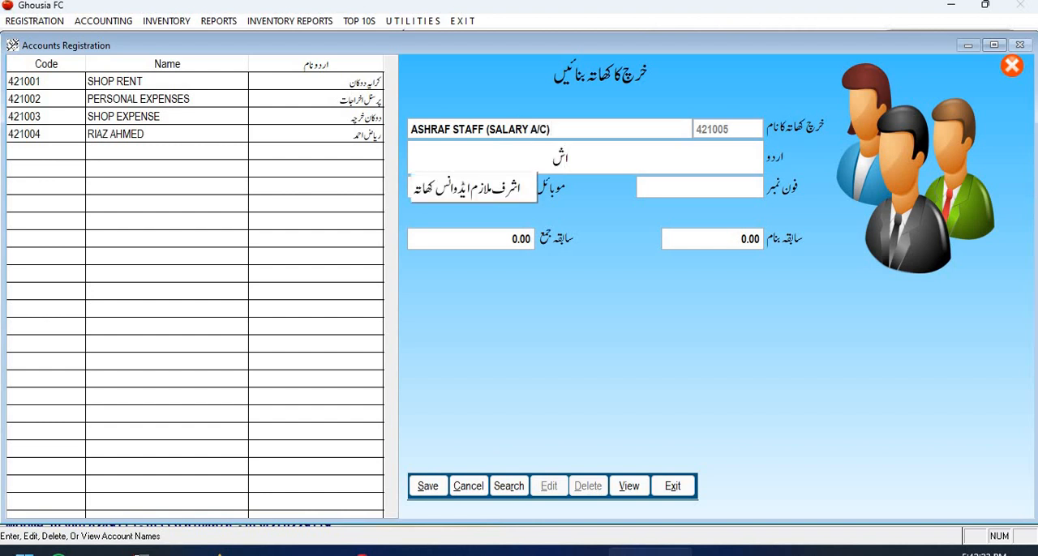
pyautogui.press('Return')
pyautogui.press('Return')
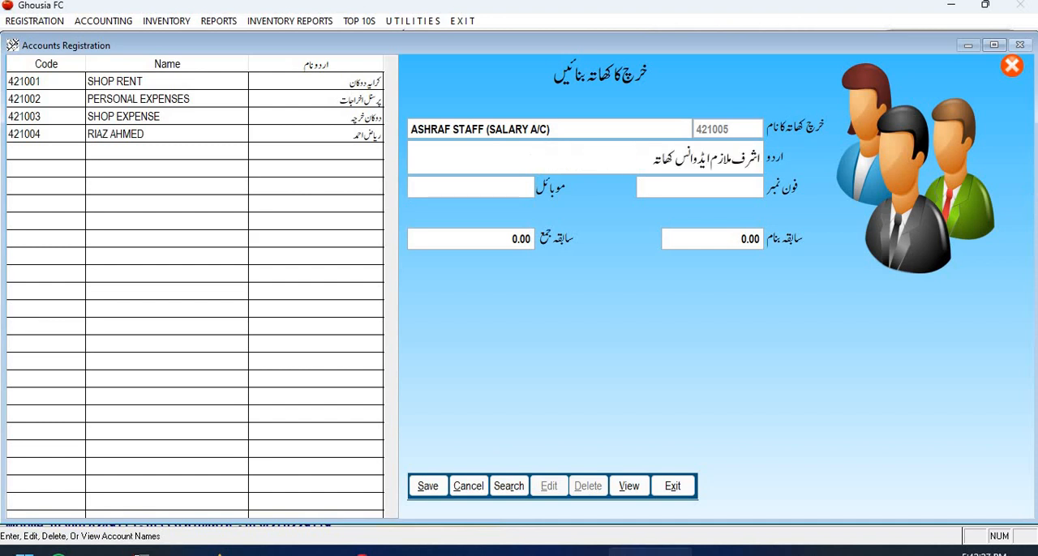
# Return to the English account name and re-enter its closing parenthesis after A/C.
pyautogui.press('Up')
pyautogui.press('Up')
pyautogui.press('Up')
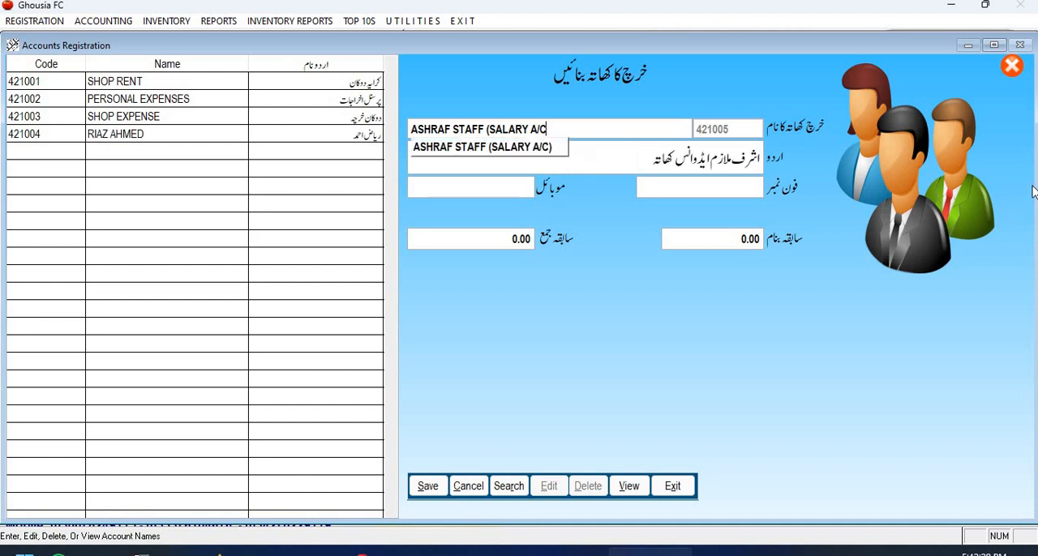
pyautogui.write('_)')
pyautogui.press('Return')
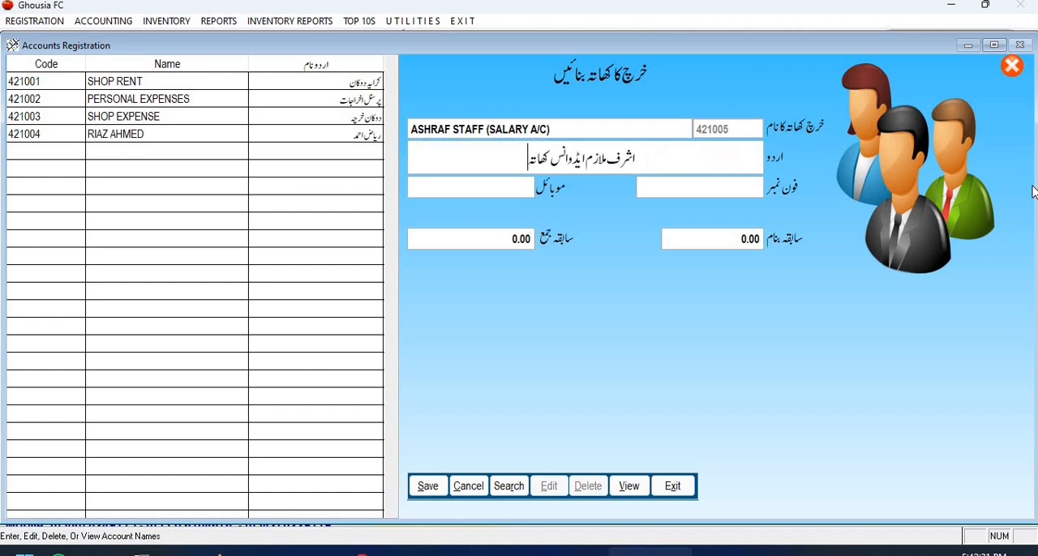
# Replace the advance wording after ملازم in the Urdu name with تنخواہ کھاتہ.
pyautogui.press('Up')
pyautogui.press('Return')
pyautogui.hotkey('ctrl', 'shift', 'Right')
pyautogui.hotkey('ctrl', 'shift', 'Right')
pyautogui.press('Right')
pyautogui.hotkey('ctrl', 'shift', 'Right')
pyautogui.hotkey('ctrl', 'shift', 'Right')
pyautogui.hotkey('ctrl', 'shift', 'Right')
pyautogui.hotkey('ctrl', 'shift', 'Right')
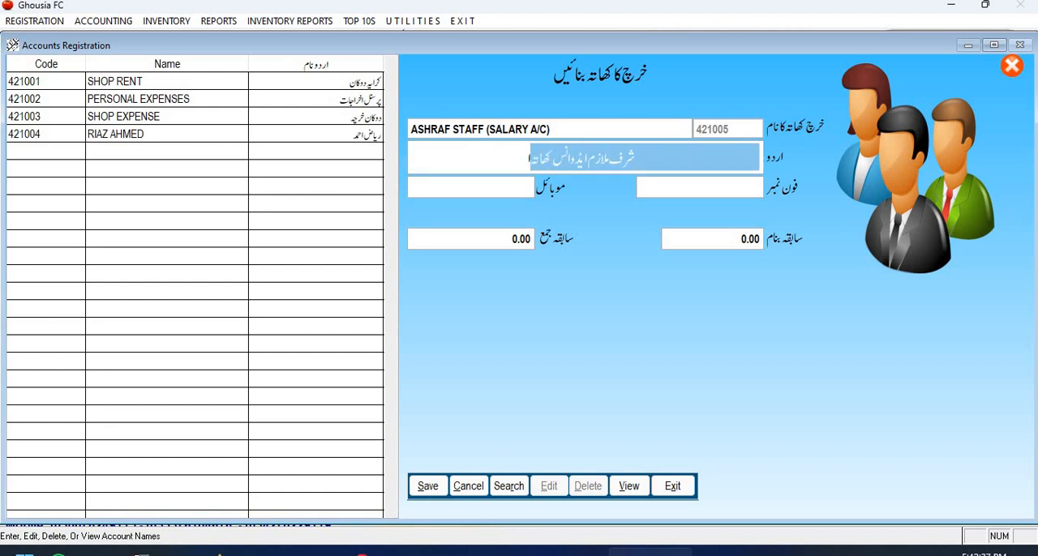
pyautogui.press('Right')
pyautogui.hotkey('ctrl', 'shift', 'Left')
pyautogui.hotkey('ctrl', 'shift', 'Left')
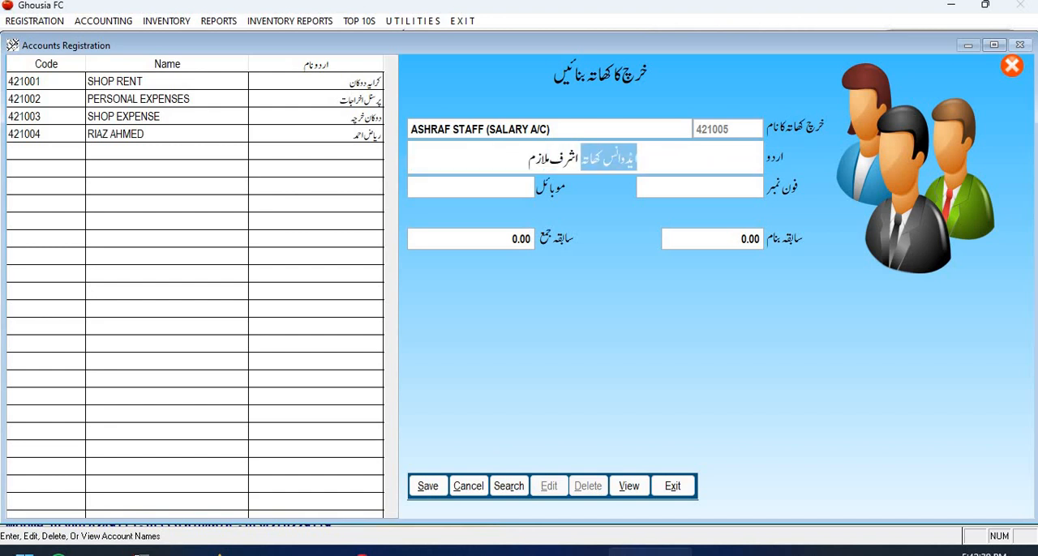
pyautogui.press('BackSpace')
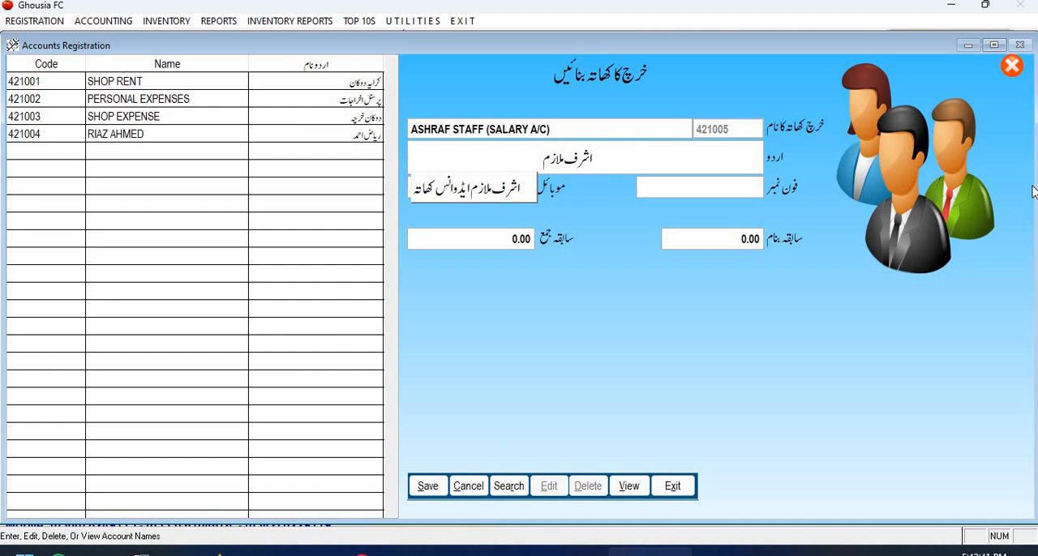
pyautogui.write('تنخ')
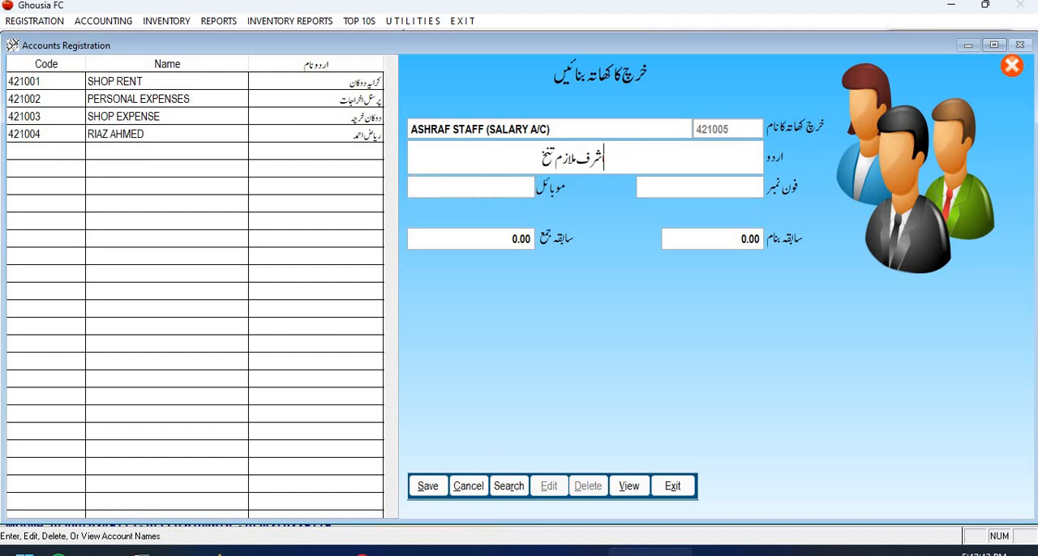
pyautogui.write('واہ کھا')
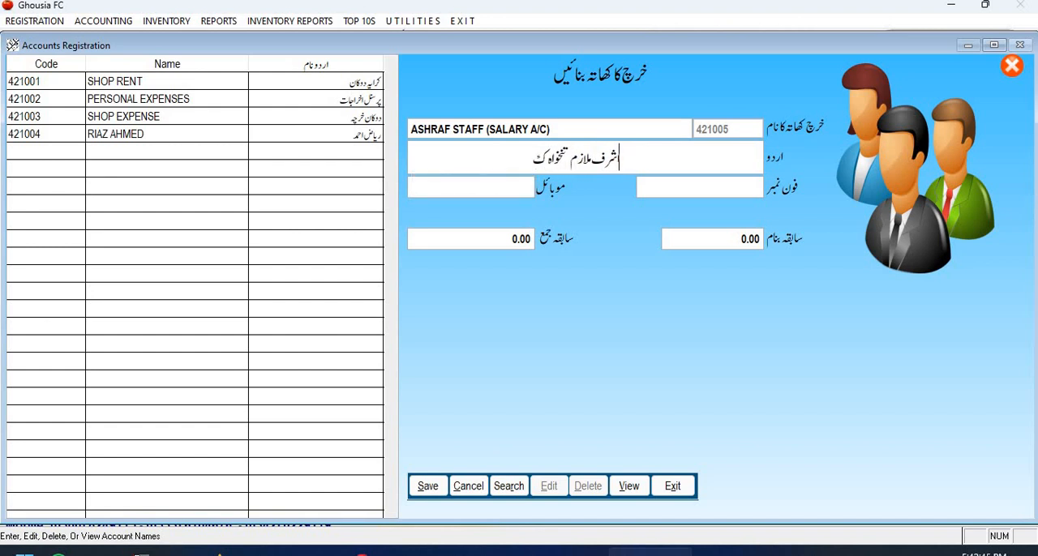
pyautogui.write('تہ')
pyautogui.press('Return')
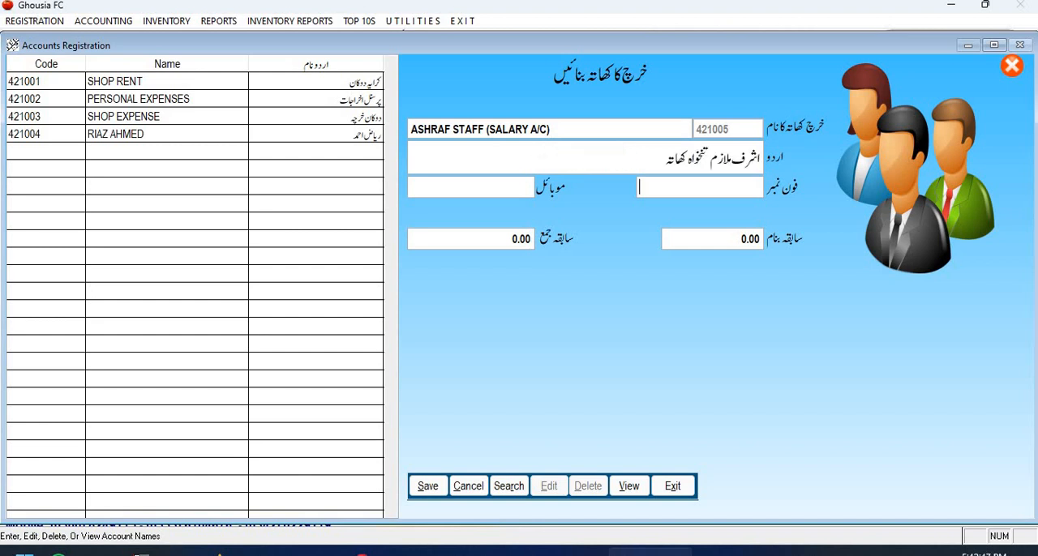
# Save the salary expense account with blank phone details and zero opening balances, and close the registration form.
pyautogui.press('Return')
pyautogui.press('Return')
pyautogui.press('Return')
pyautogui.press('Return')
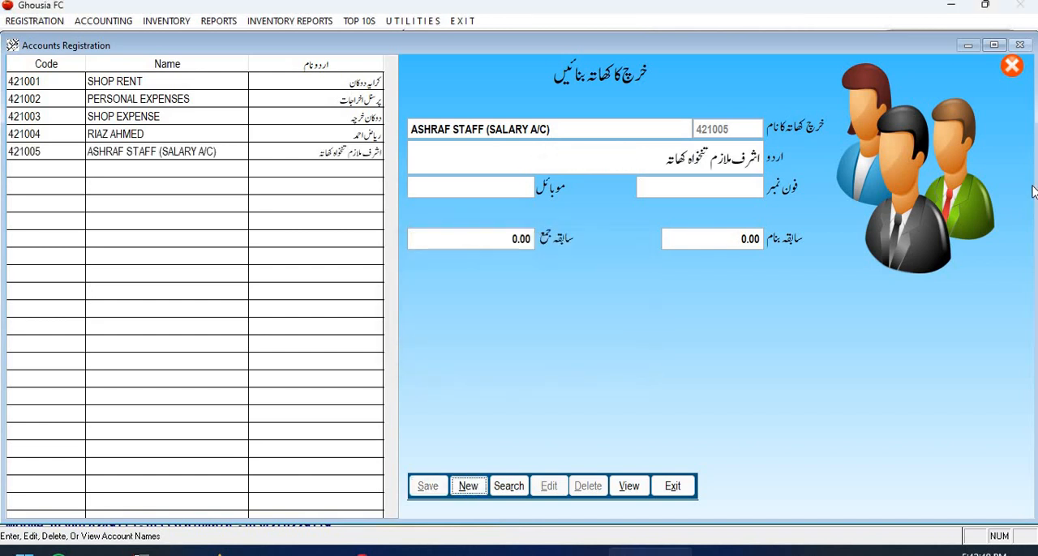
pyautogui.click(668, 490)
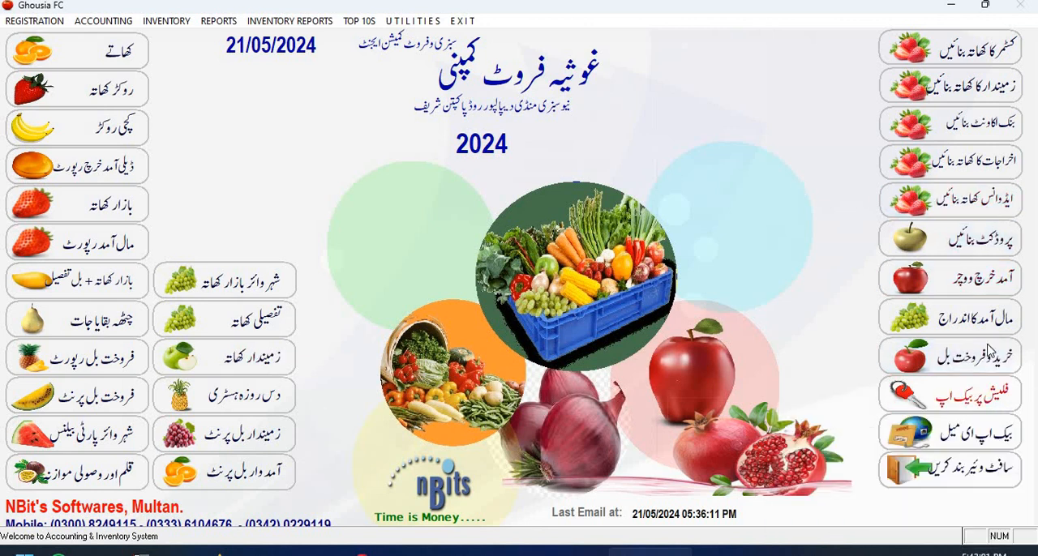
# Open a daily income and expense voucher dated 01/05/2024 and load the ADVANCES accounts.
pyautogui.click(996, 291)
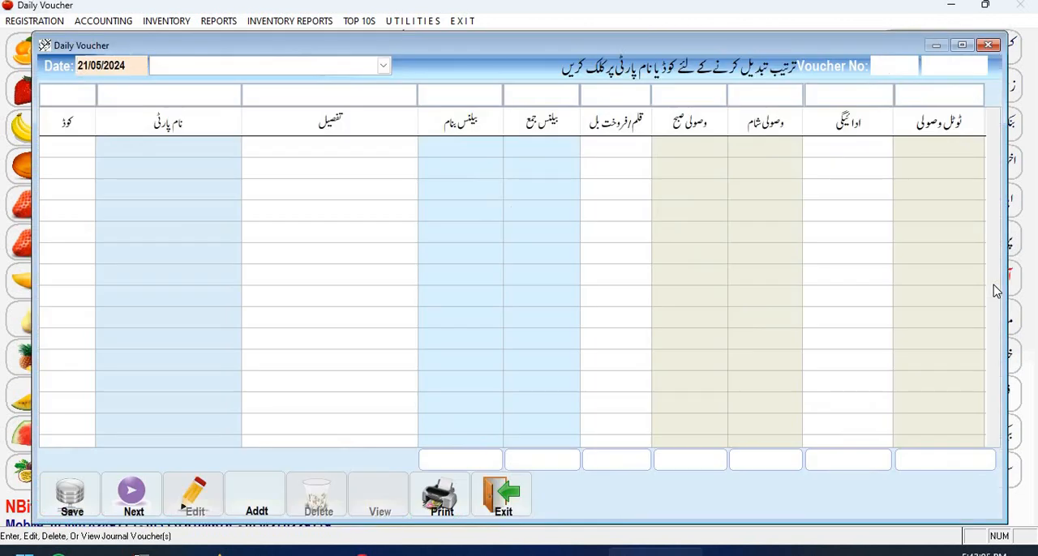
pyautogui.write('0')
pyautogui.press('Return')
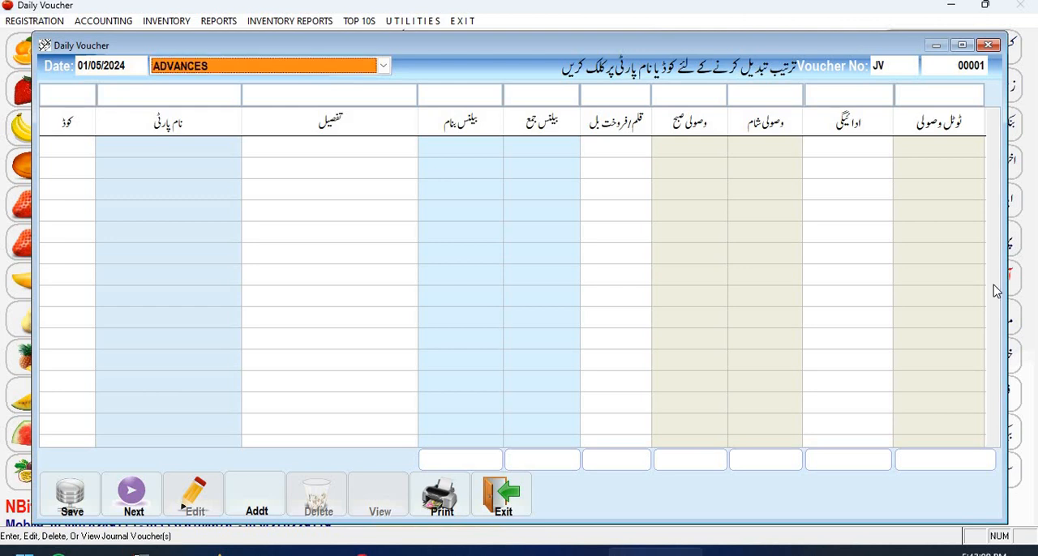
pyautogui.press('Down')
pyautogui.press('Return')
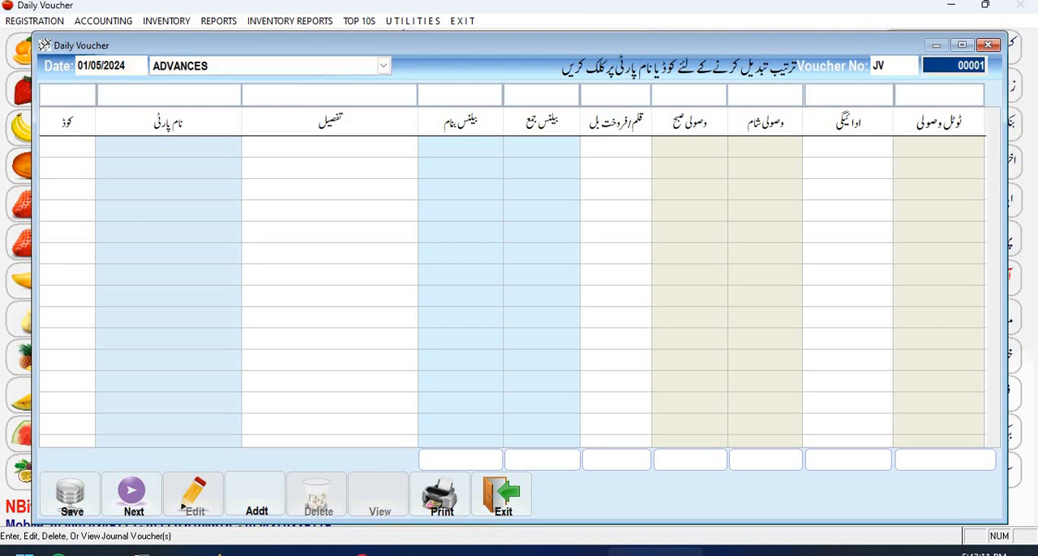
pyautogui.press('Return')
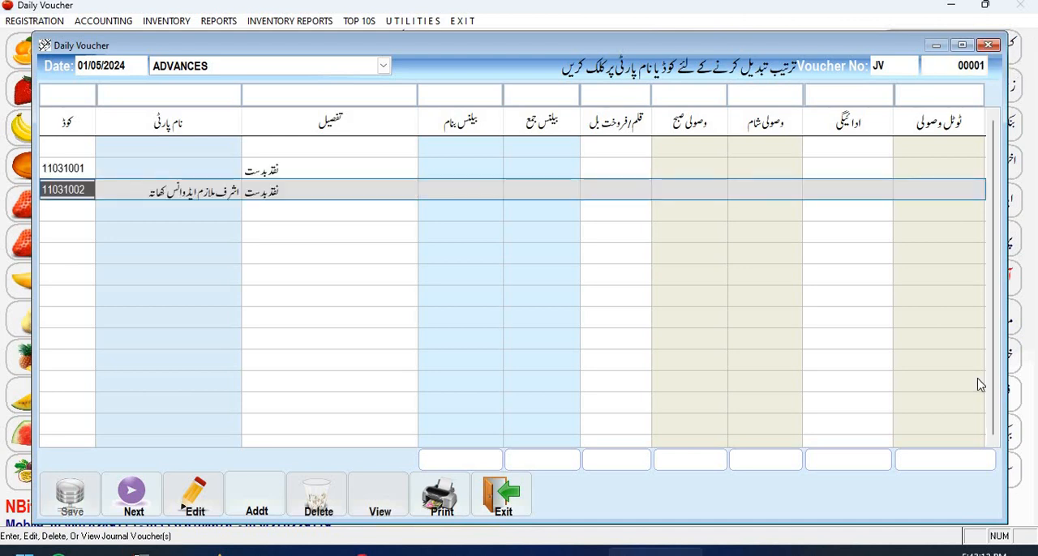
# Enter a payment of 1000 on the employee's advance account line, save the voucher and close it.
pyautogui.press('Return')
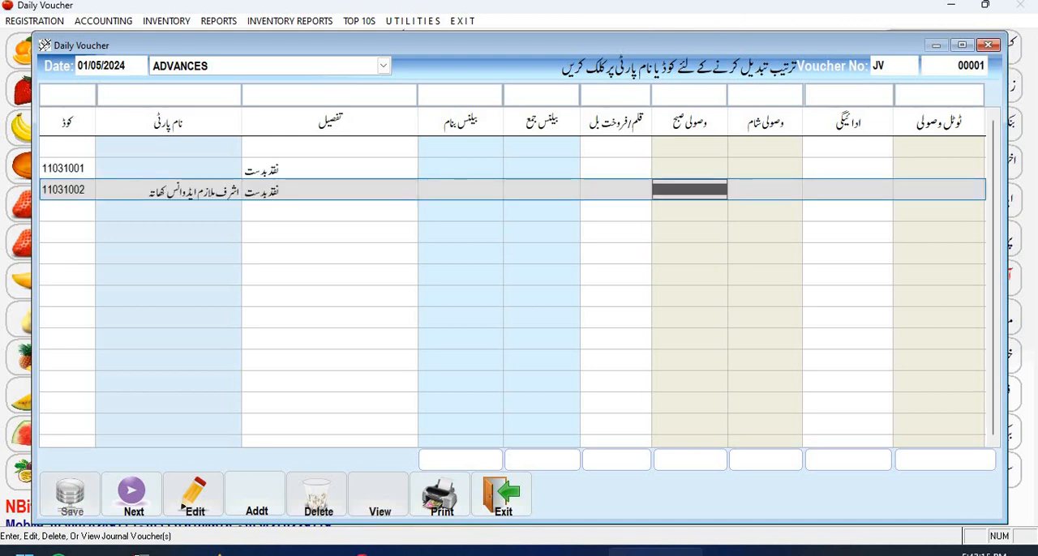
pyautogui.press('Return')
pyautogui.press('Return')
pyautogui.write('1000')
pyautogui.press('Return')
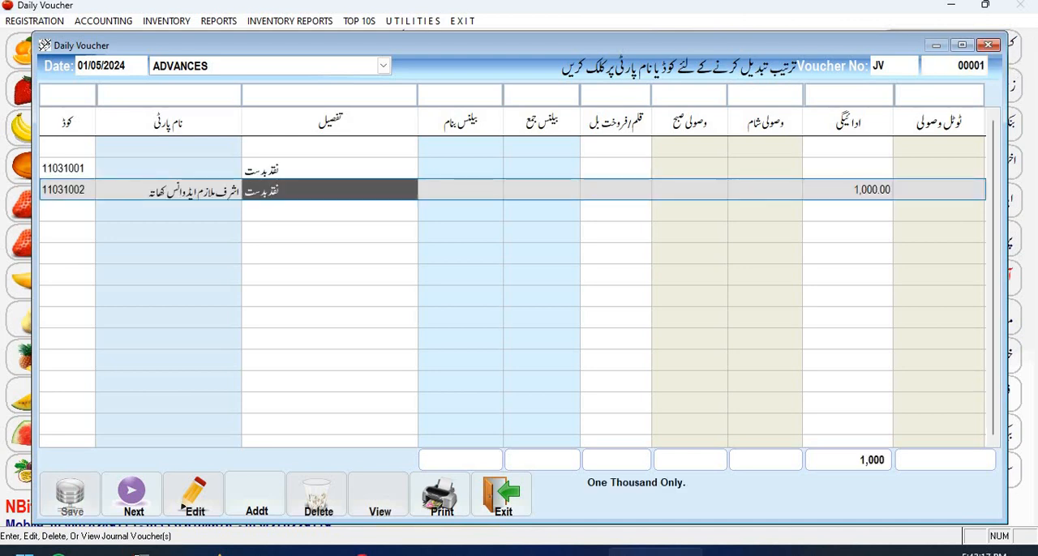
pyautogui.hotkey('ctrl', 'Tab')
pyautogui.press('Return')
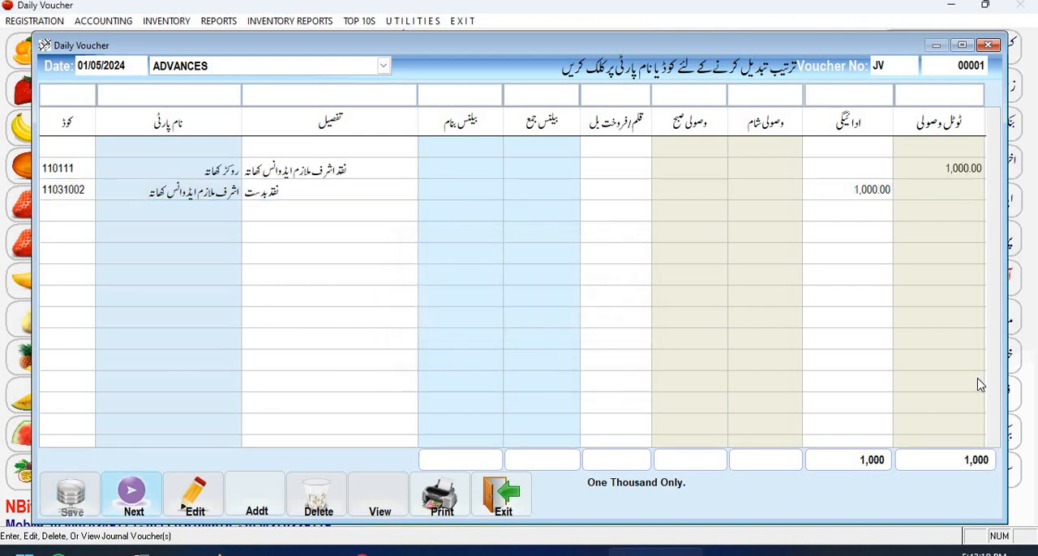
pyautogui.click(501, 504)
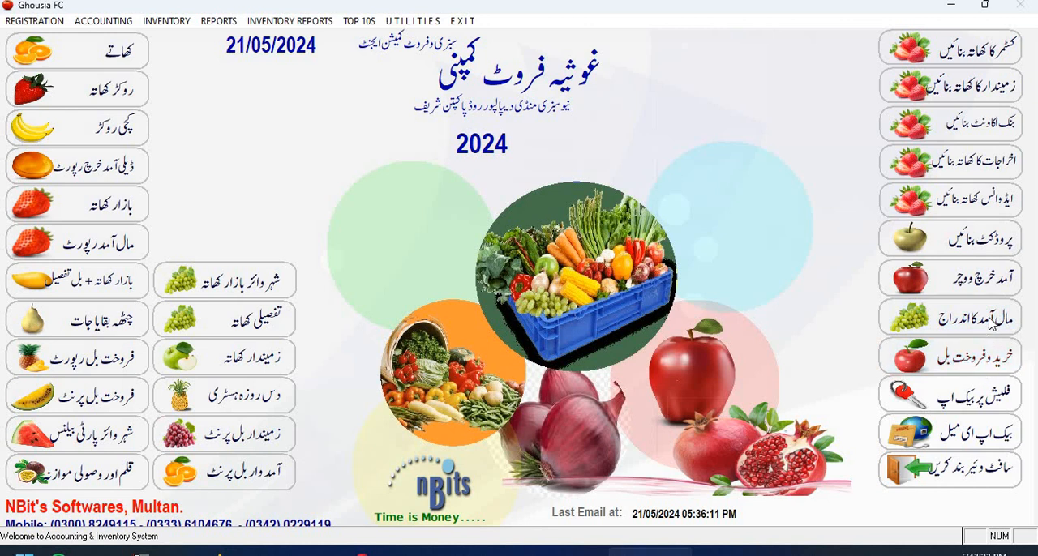
# Open another daily voucher dated 10/05/2024 and load the ADVANCES accounts.
pyautogui.click(994, 320)
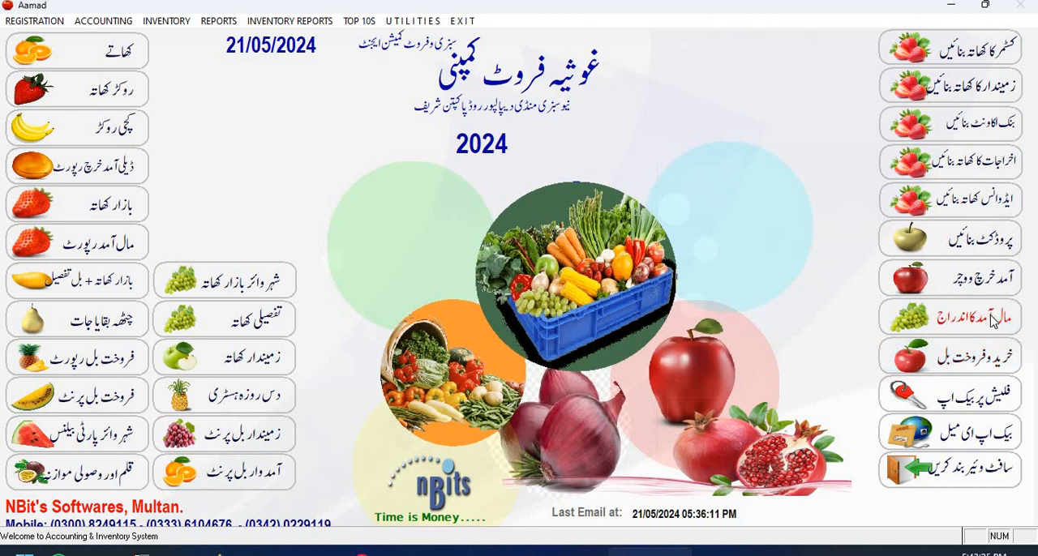
pyautogui.click(670, 456)
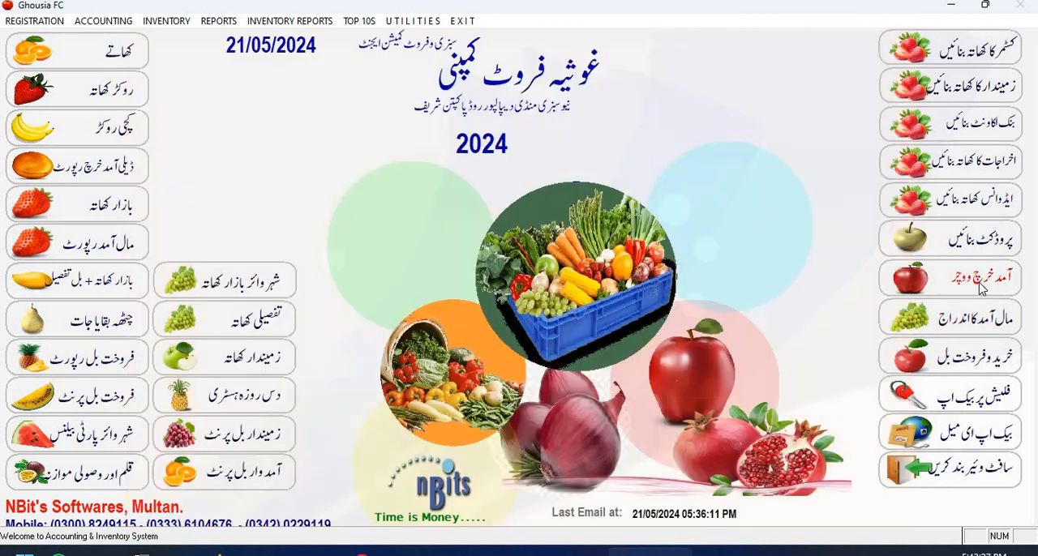
pyautogui.click(981, 286)
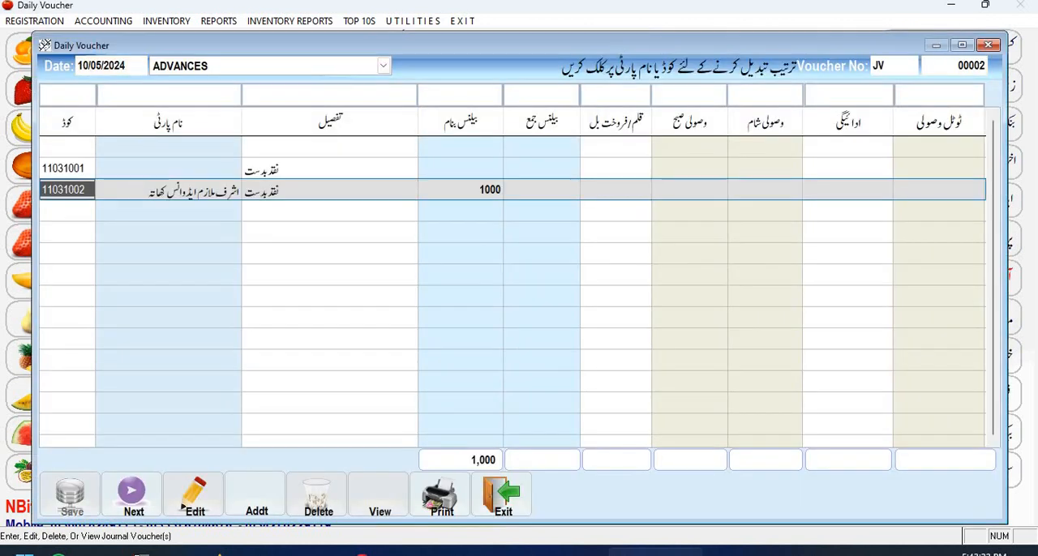
# Enter a payment of 1,200 on the employee's advance account line and save the voucher.
pyautogui.press('Return')
pyautogui.press('Return')
pyautogui.press('Return')
pyautogui.press('Return')
pyautogui.press('Return')
pyautogui.press('Return')
pyautogui.press('Return')
pyautogui.press('Return')
pyautogui.write('1')
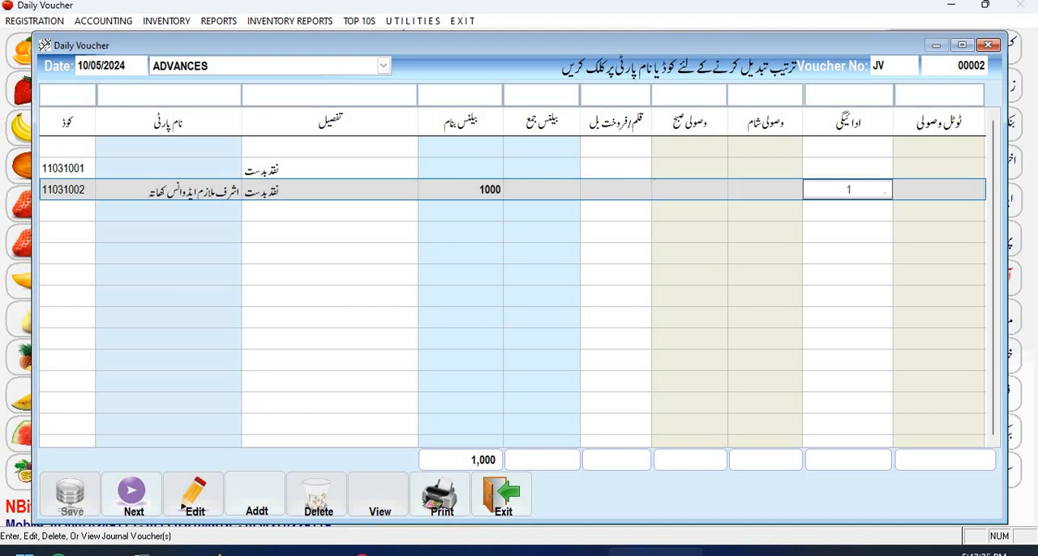
pyautogui.write(',200')
pyautogui.press('Return')
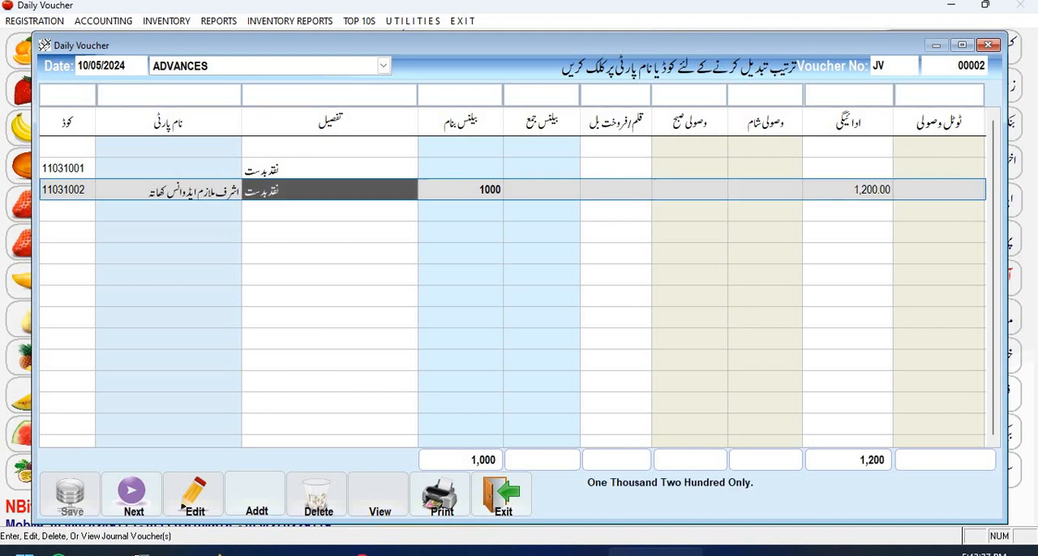
pyautogui.press('Return')
pyautogui.press('Return')
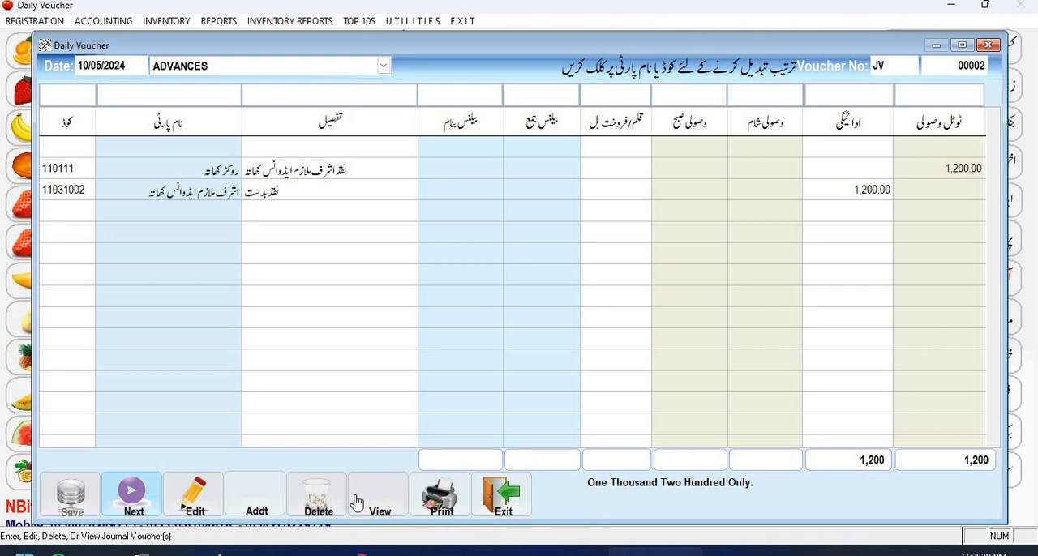
# Start another daily voucher dated 15/05/2024 and load the ADVANCES accounts.
pyautogui.click(158, 501)
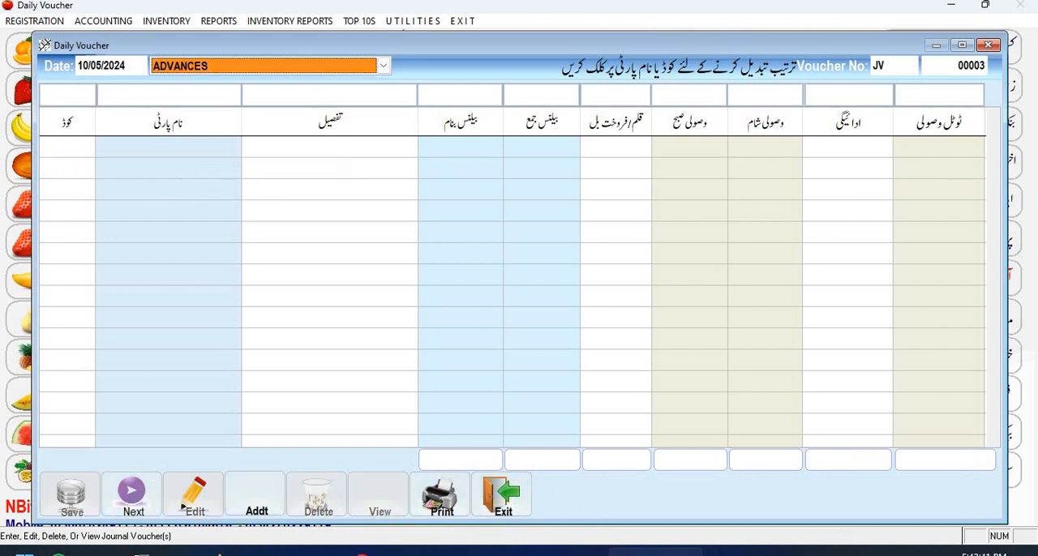
pyautogui.press('Return')
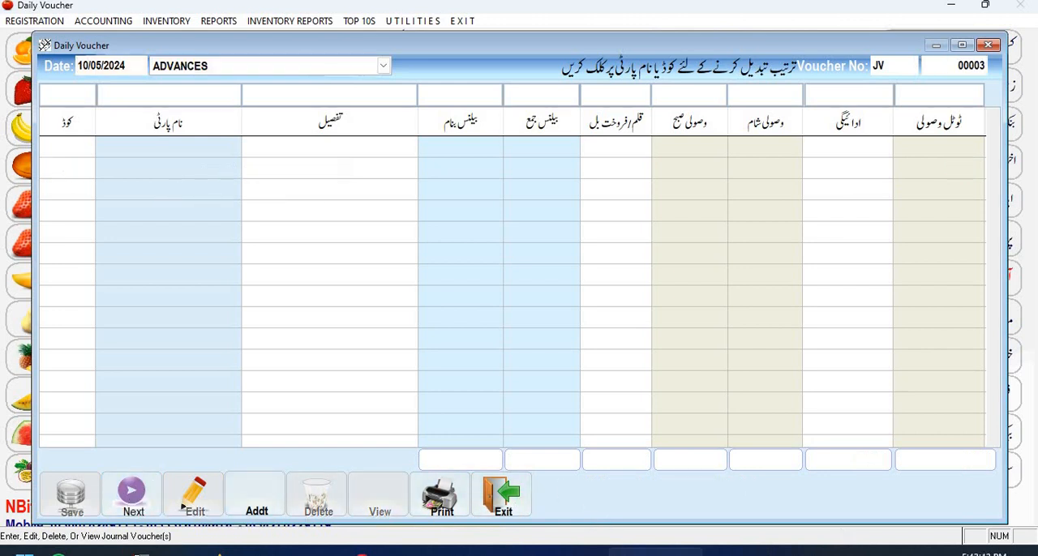
pyautogui.press('Return')
pyautogui.press('Return')
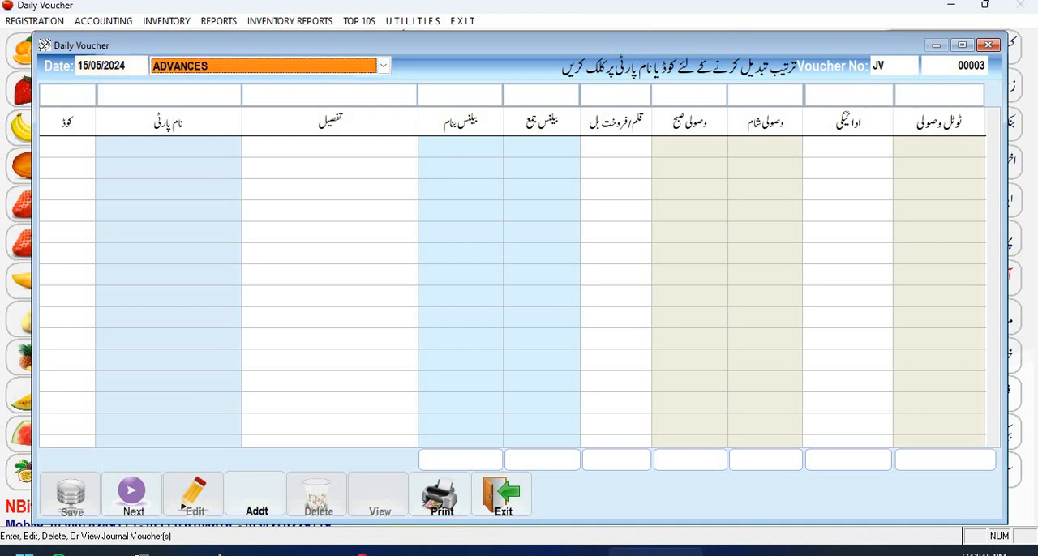
pyautogui.press('Return')
# Enter a payment of 1,800 on the employee's advance account line, save the voucher and close it.
pyautogui.press('Return')
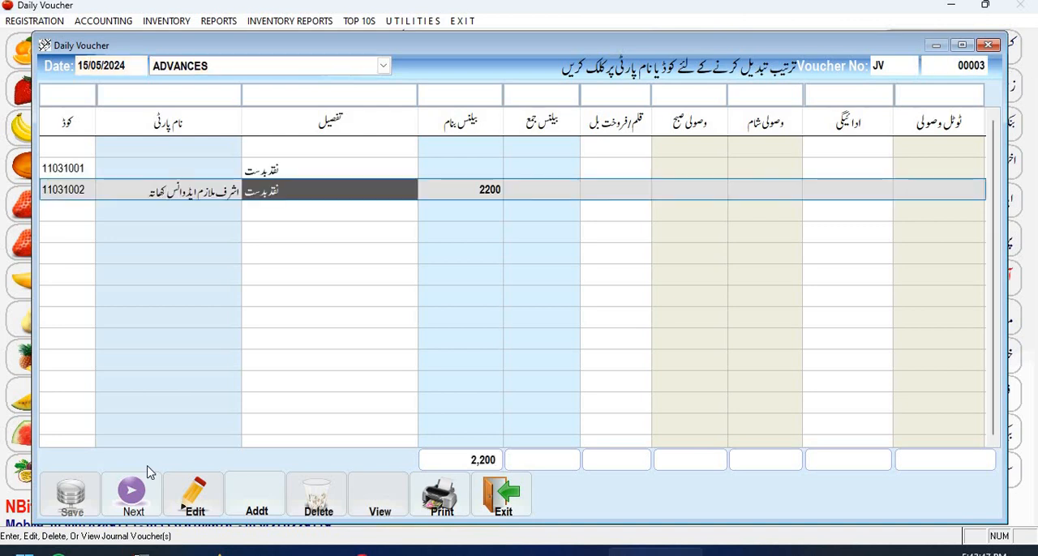
pyautogui.press('Return')
pyautogui.press('Return')
pyautogui.press('Return')
pyautogui.press('Return')
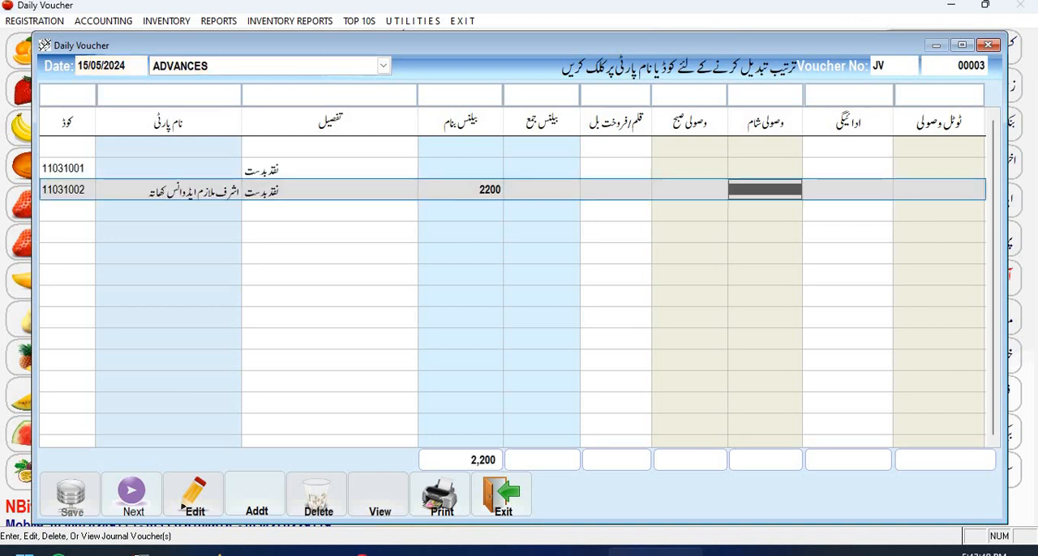
pyautogui.press('Return')
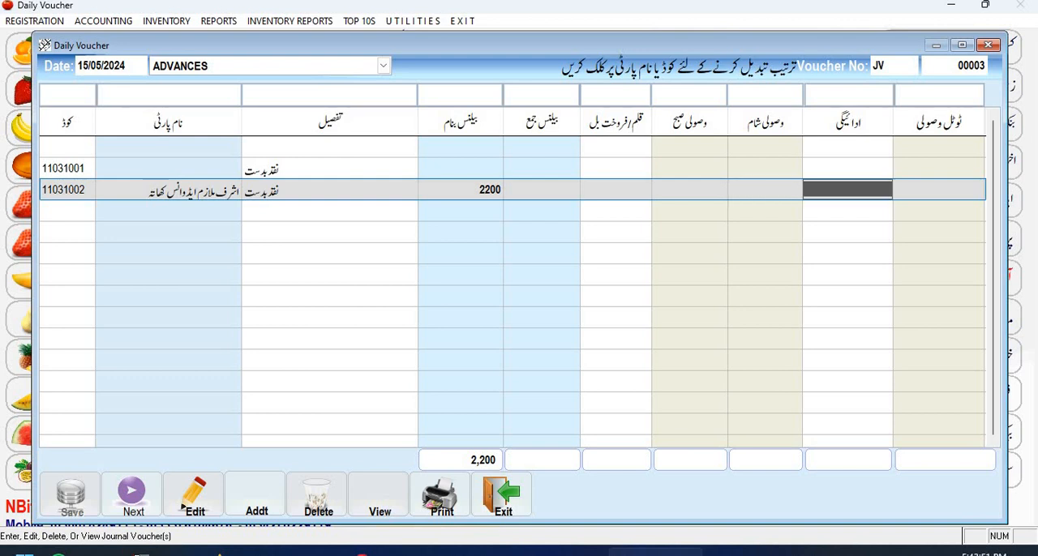
pyautogui.write('1800')
pyautogui.press('Return')
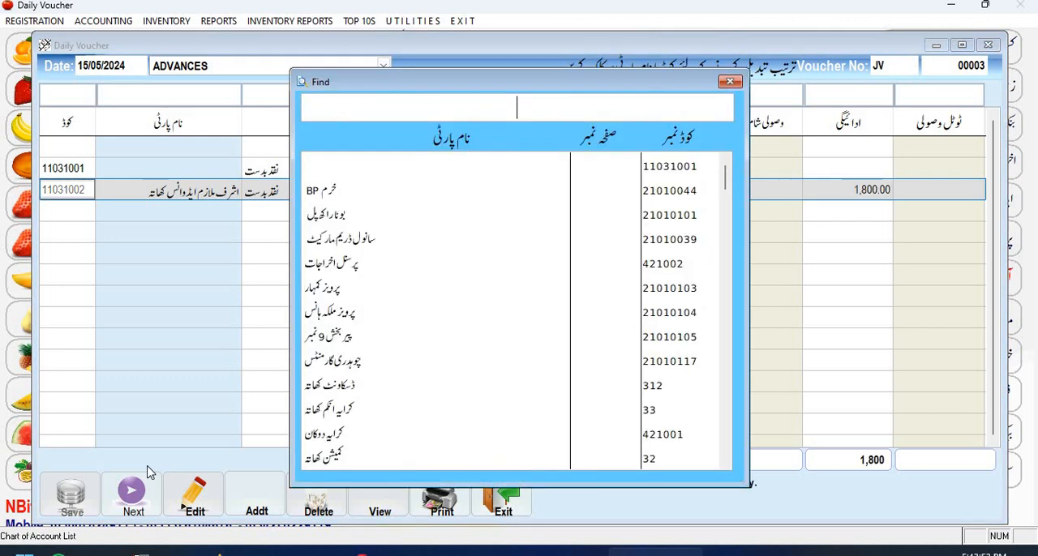
pyautogui.press('Escape')
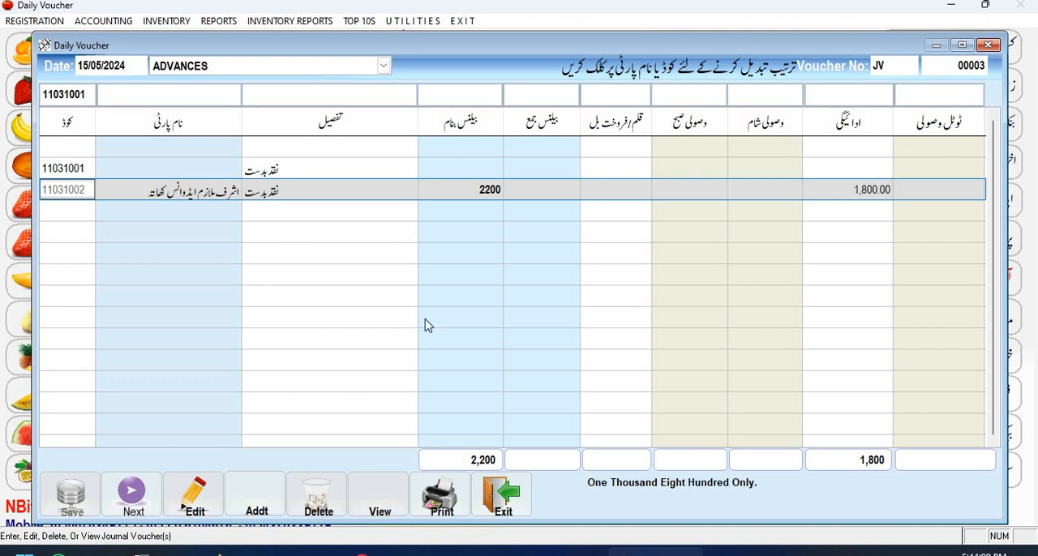
pyautogui.press('Escape')
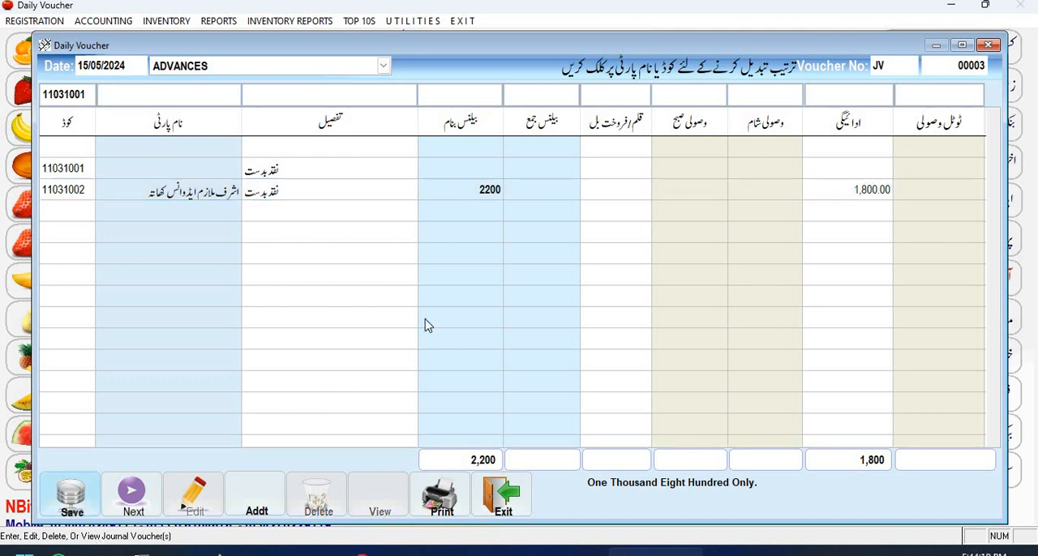
pyautogui.press('Return')
pyautogui.press('Return')
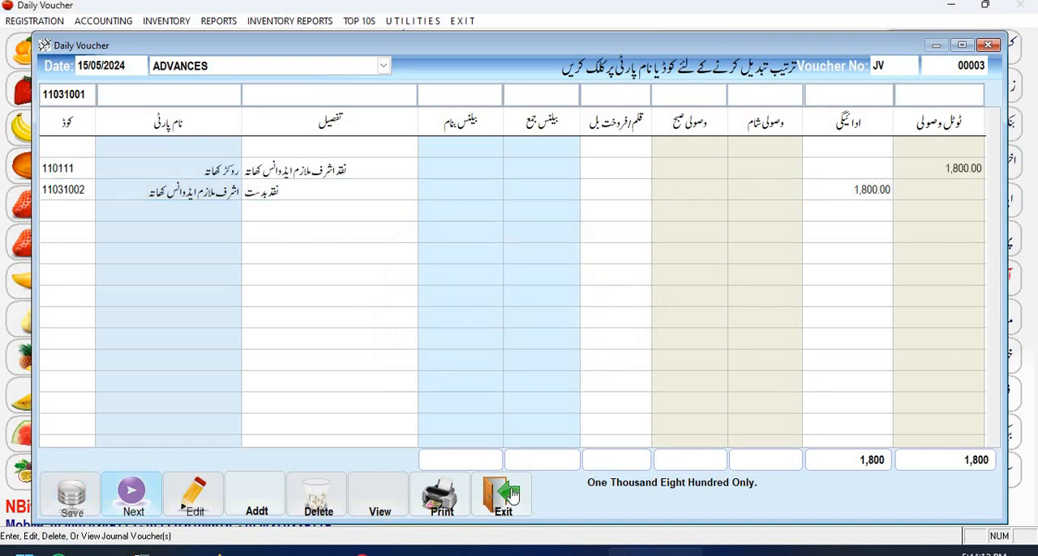
pyautogui.click(511, 494)
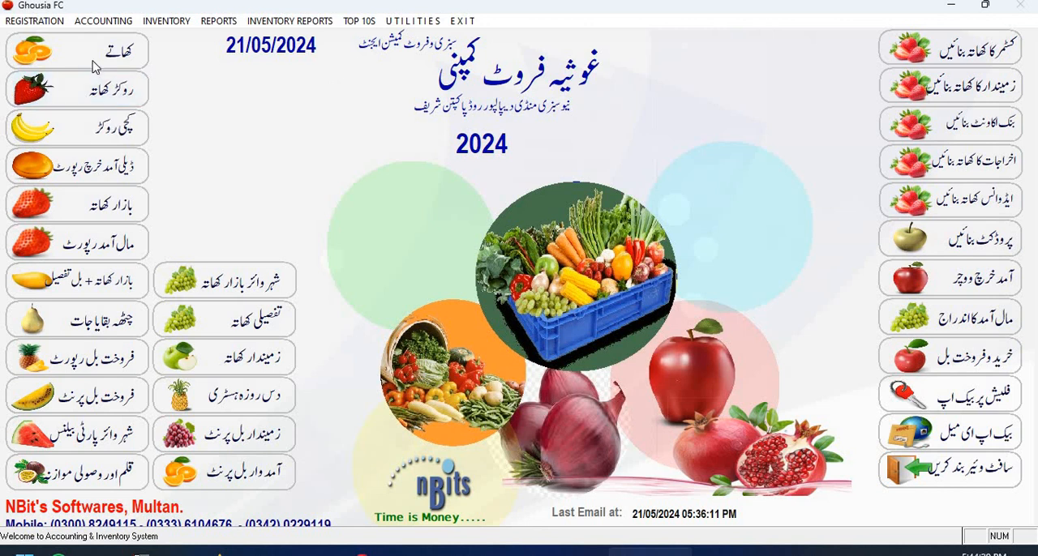
# Look up the employee's advance account in the subsidiary ledger, review its entries and balance, and close the ledger.
pyautogui.click(121, 58)
pyautogui.write('ش')
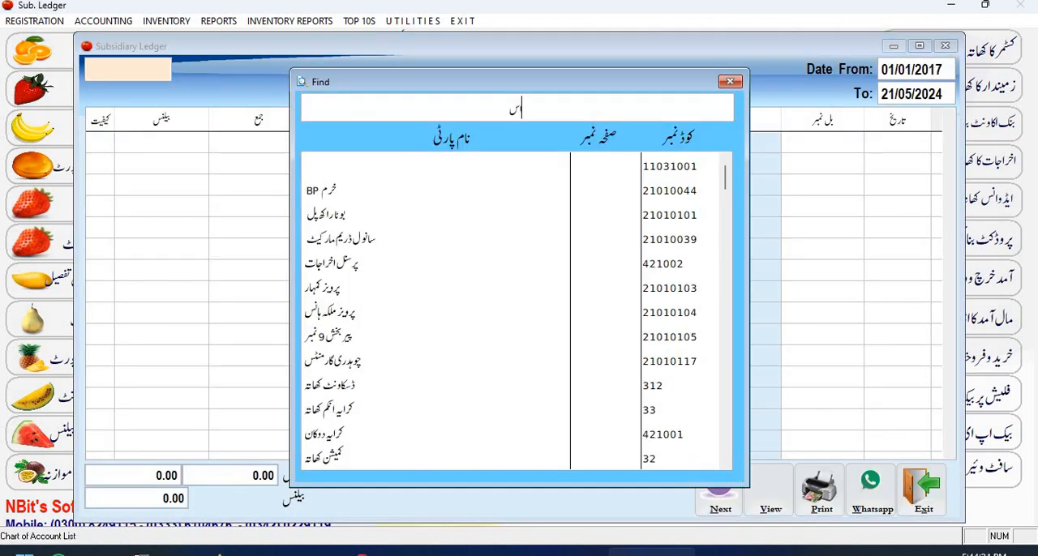
pyautogui.press('Down')
pyautogui.press('Down')
pyautogui.press('Down')
pyautogui.press('Down')
pyautogui.press('Down')
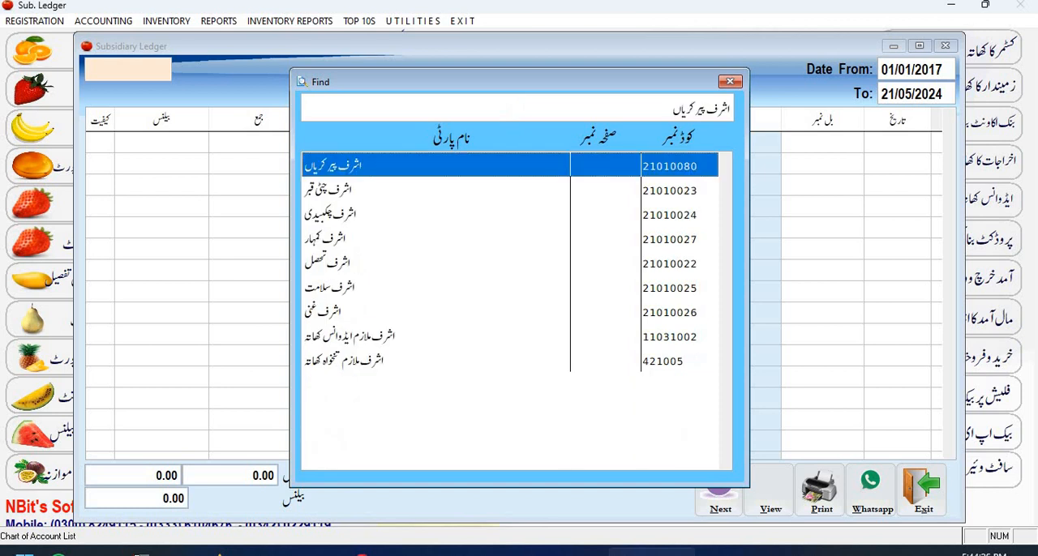
pyautogui.press('Down')
pyautogui.press('Down')
pyautogui.press('Down')
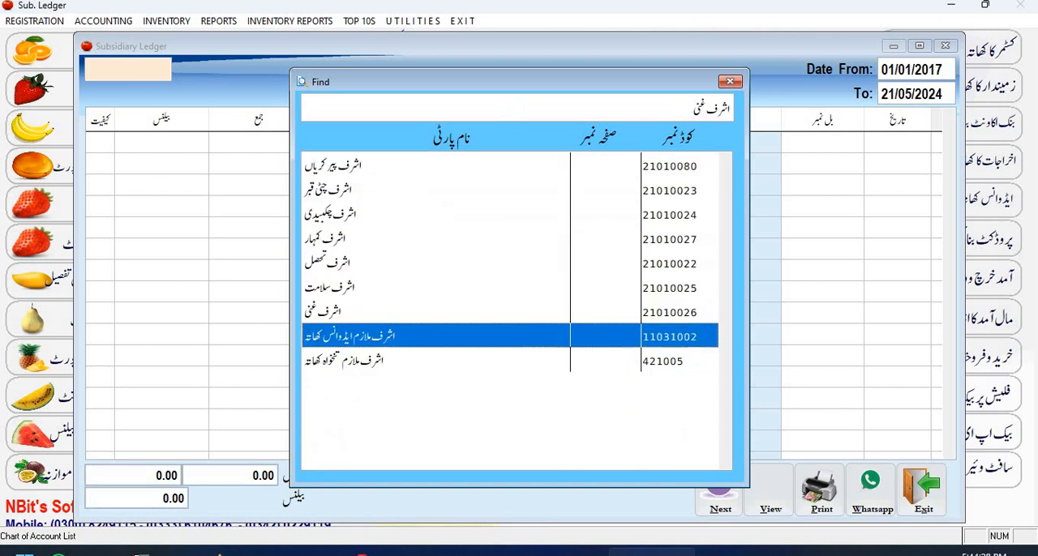
pyautogui.press('Return')
pyautogui.press('Return')
pyautogui.press('Return')
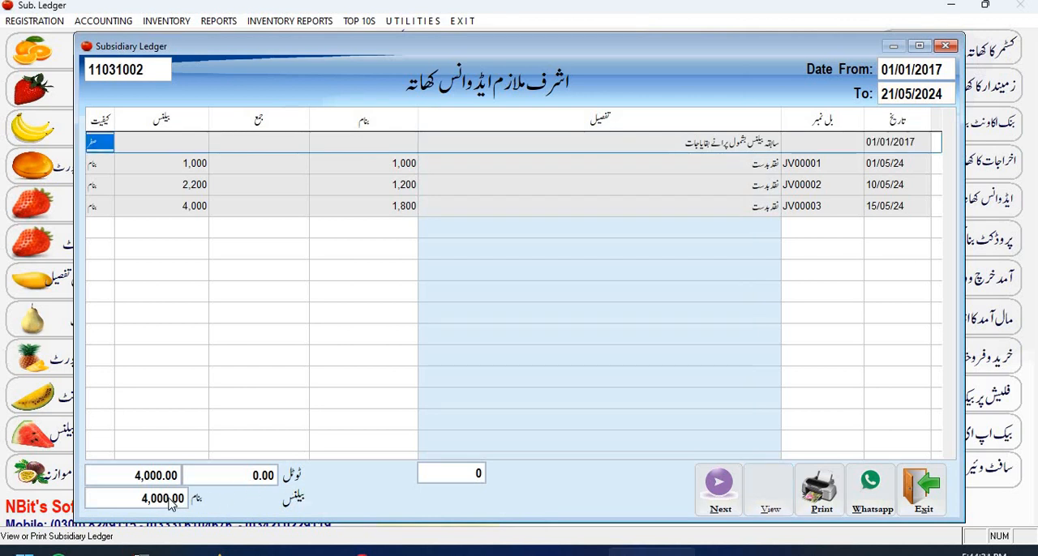
pyautogui.click(923, 496)
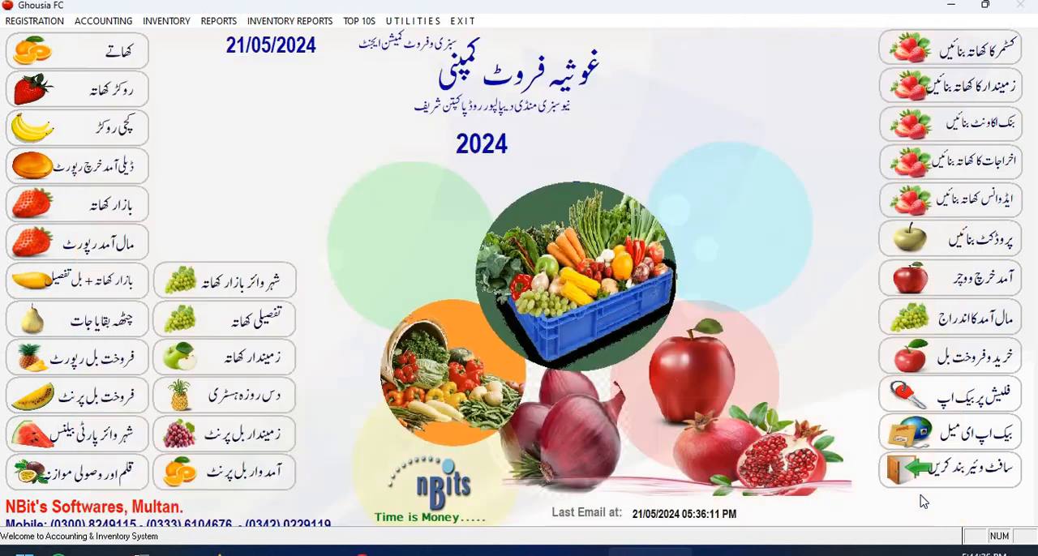
# Open an accounting daily voucher dated 21/05/2024 and choose the employee's advance account for the first line.
pyautogui.click(109, 22)
pyautogui.click(114, 45)
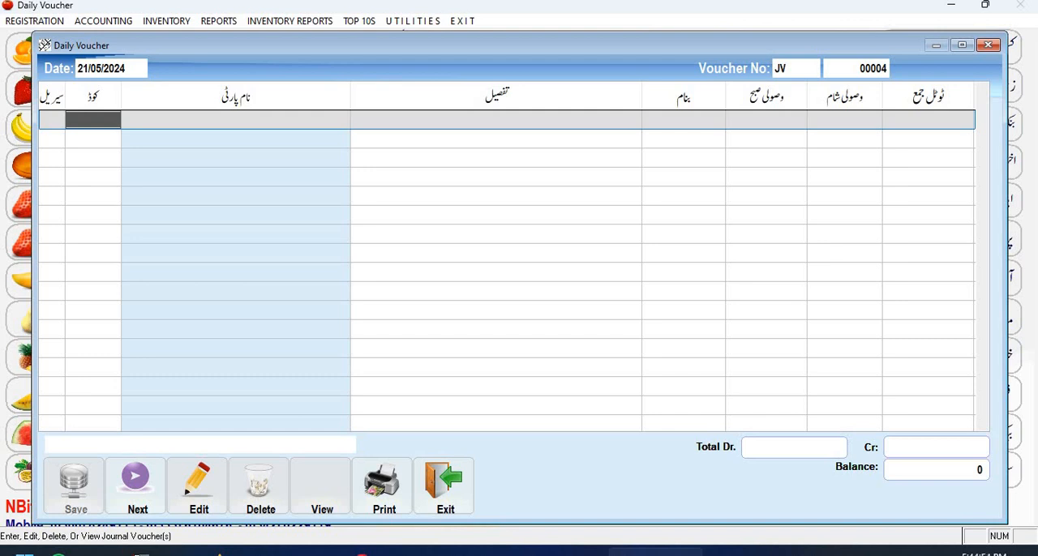
pyautogui.press('Return')
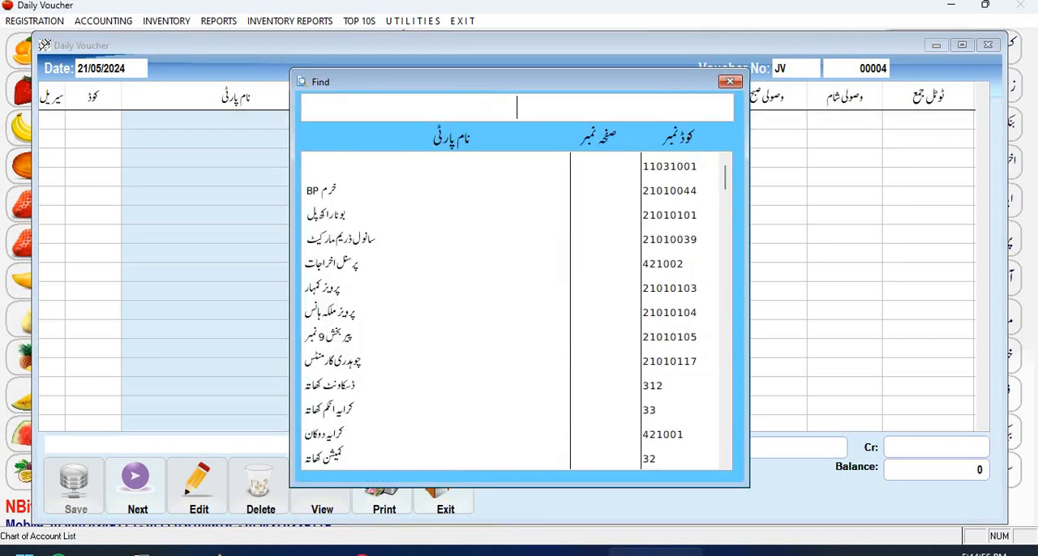
pyautogui.write('اشرف')
pyautogui.press('Return')
pyautogui.press('Down')
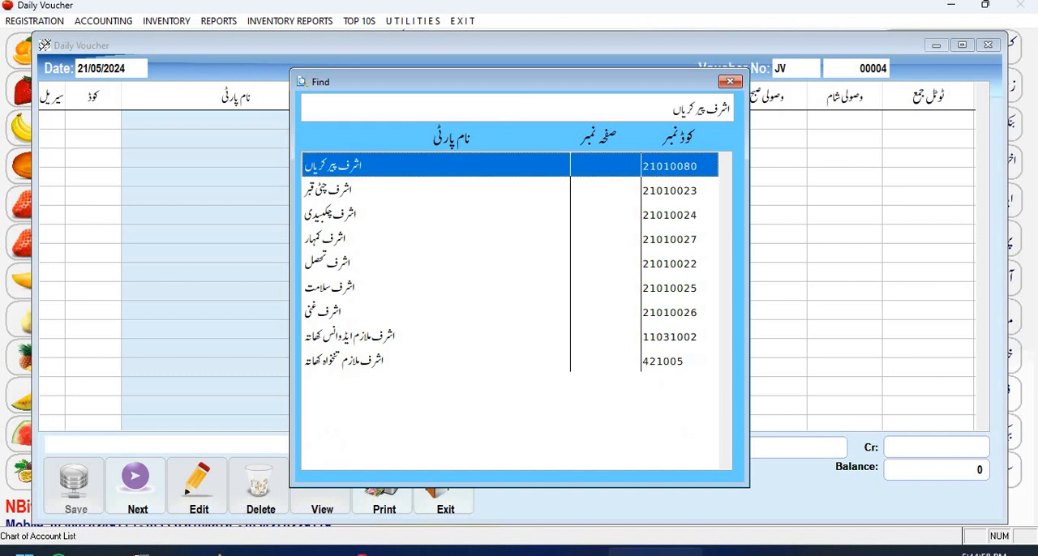
pyautogui.press('End')
pyautogui.press('Up')
pyautogui.press('Return')
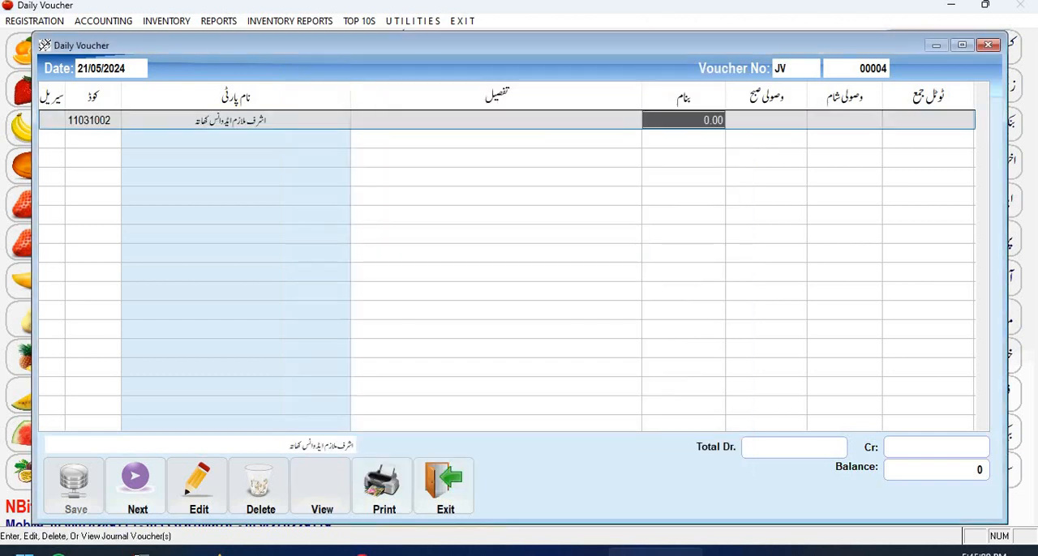
# Credit the employee's advance account line with 4000 as an evening receipt (وصولی شام).
pyautogui.press('Return')
pyautogui.press('Return')
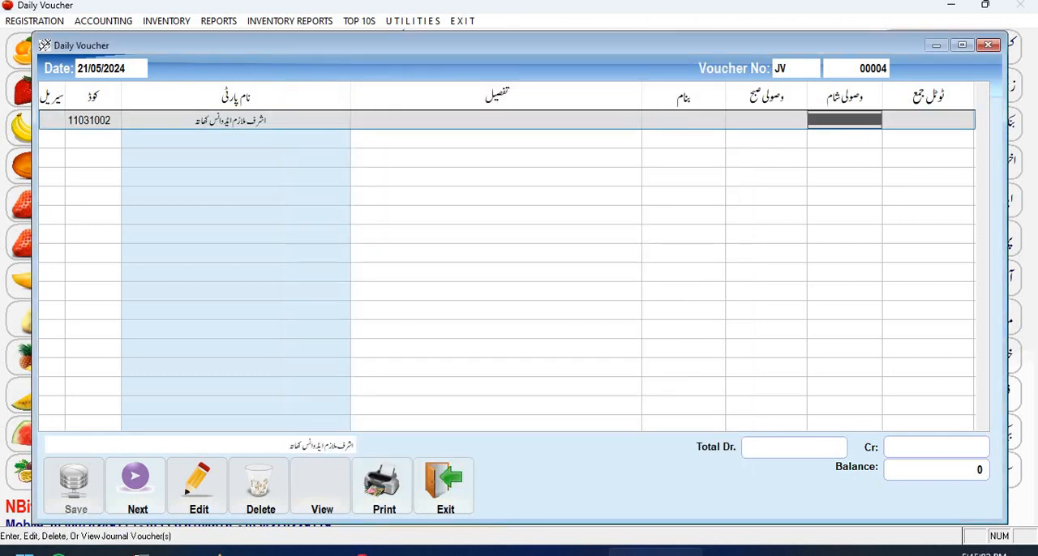
pyautogui.write('4000')
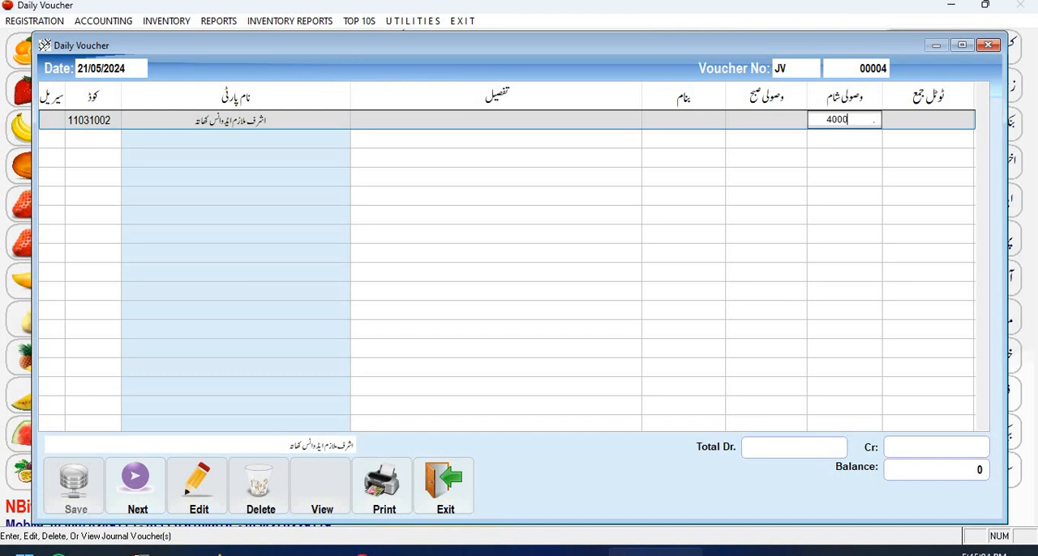
pyautogui.press('Return')
pyautogui.press('Return')
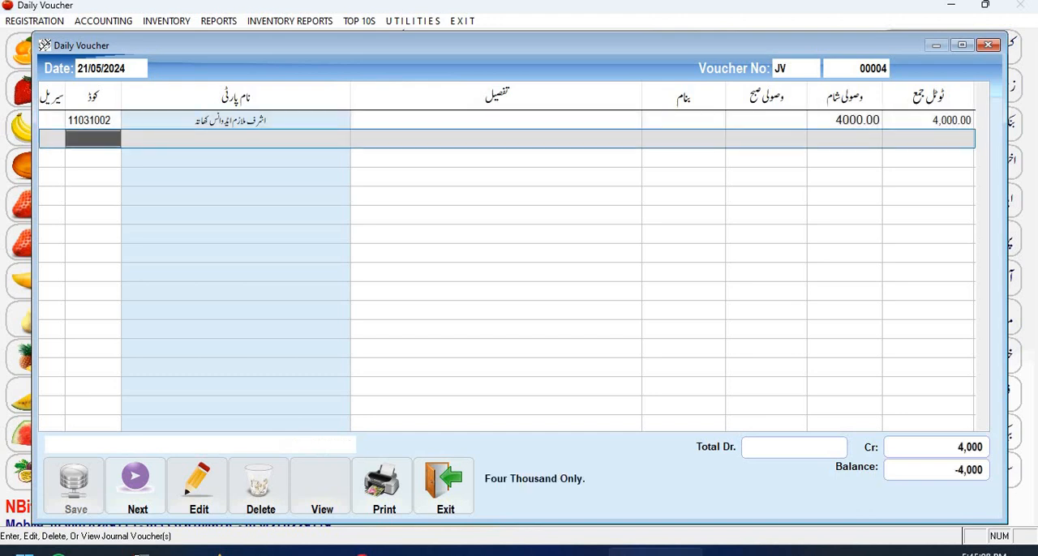
# Add the employee's salary expense account as the second voucher line with a debit (بنام) of 10,000.
pyautogui.press('Return')
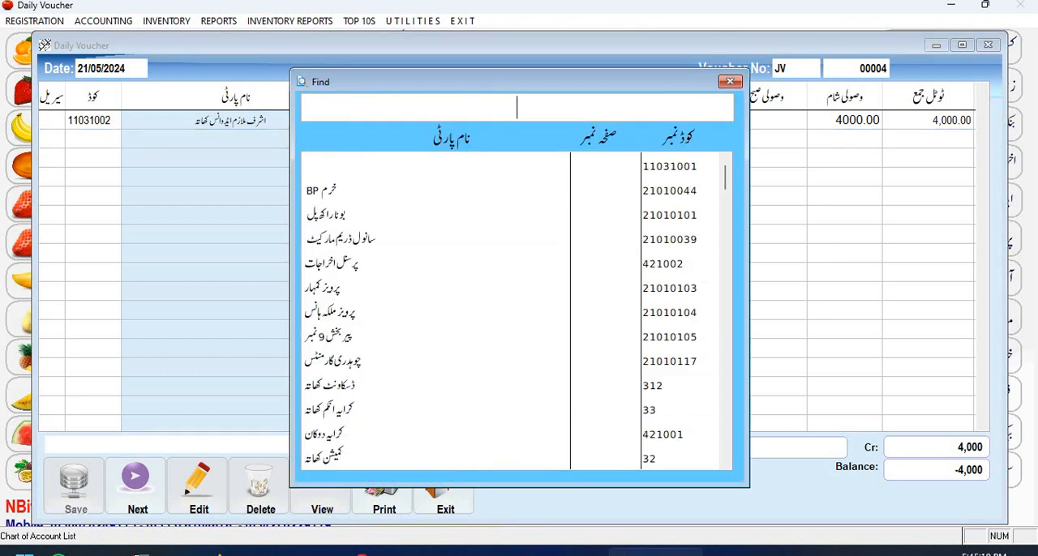
pyautogui.write('اشرف')
pyautogui.press('Down')
pyautogui.press('Down')
pyautogui.press('Down')
pyautogui.press('Down')
pyautogui.press('Down')
pyautogui.press('Down')
pyautogui.press('Down')
pyautogui.press('Down')
pyautogui.press('Down')
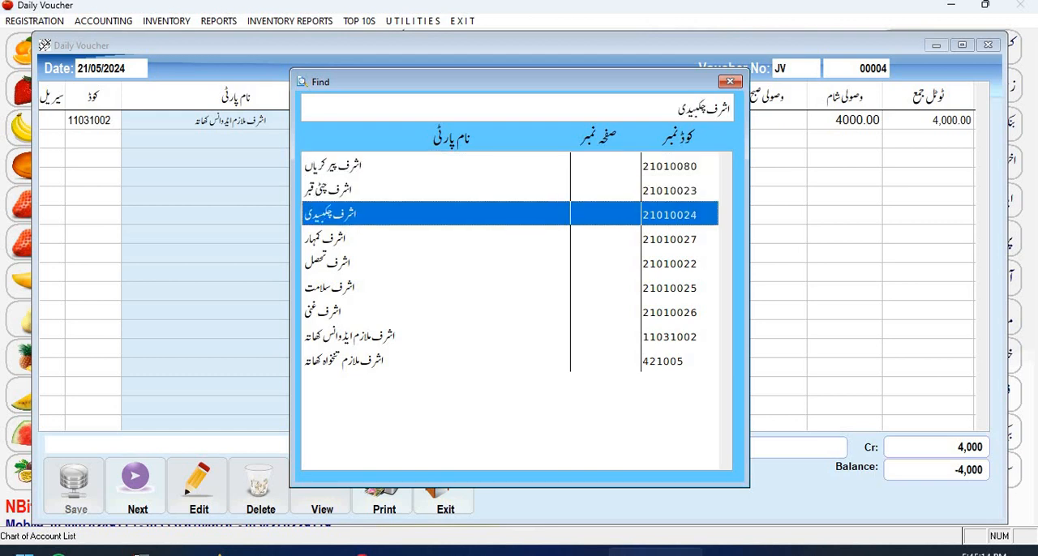
pyautogui.press('Return')
pyautogui.press('Return')
pyautogui.press('Return')
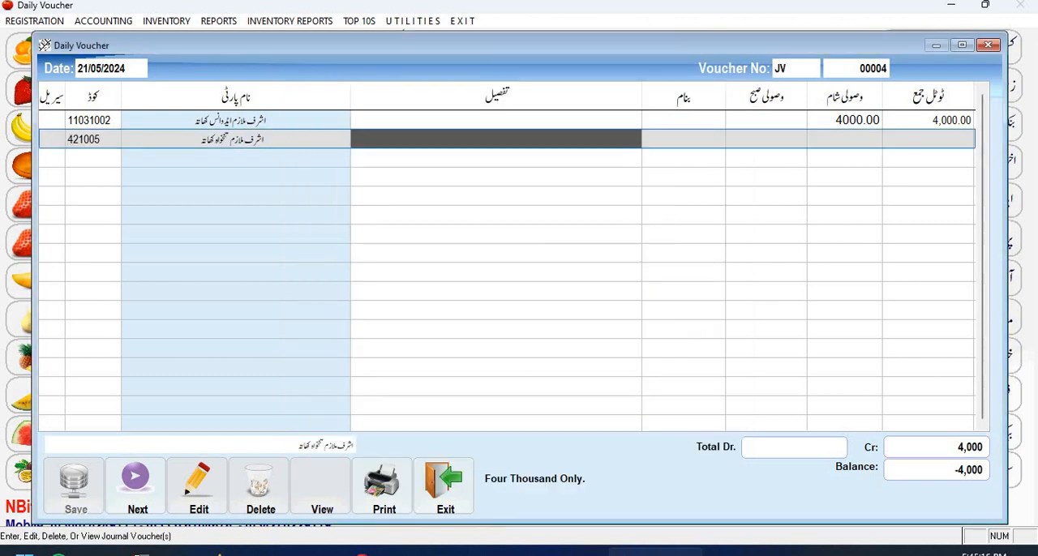
pyautogui.write('100,00')
pyautogui.press('Return')
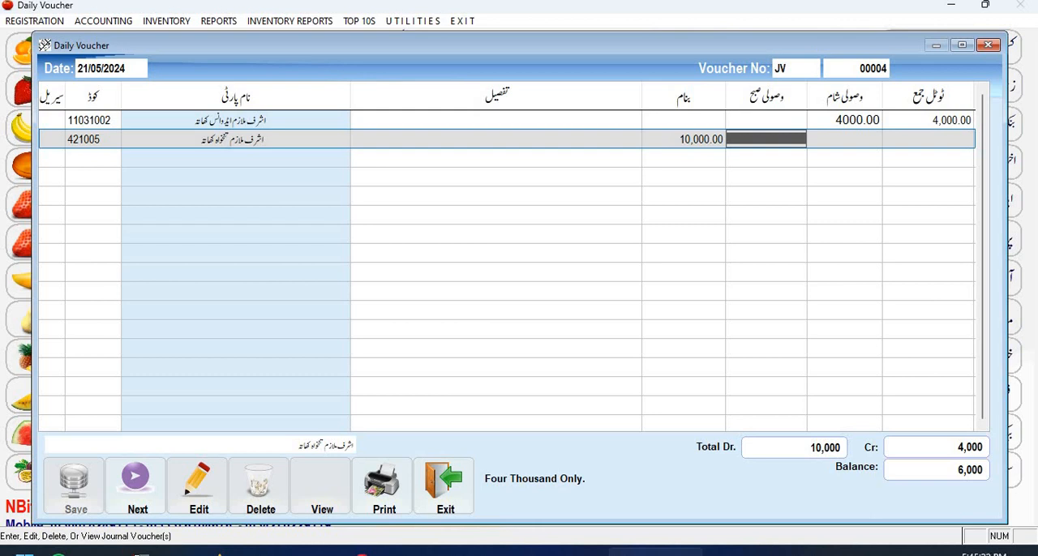
pyautogui.press('Return')
pyautogui.press('Return')
pyautogui.press('Return')
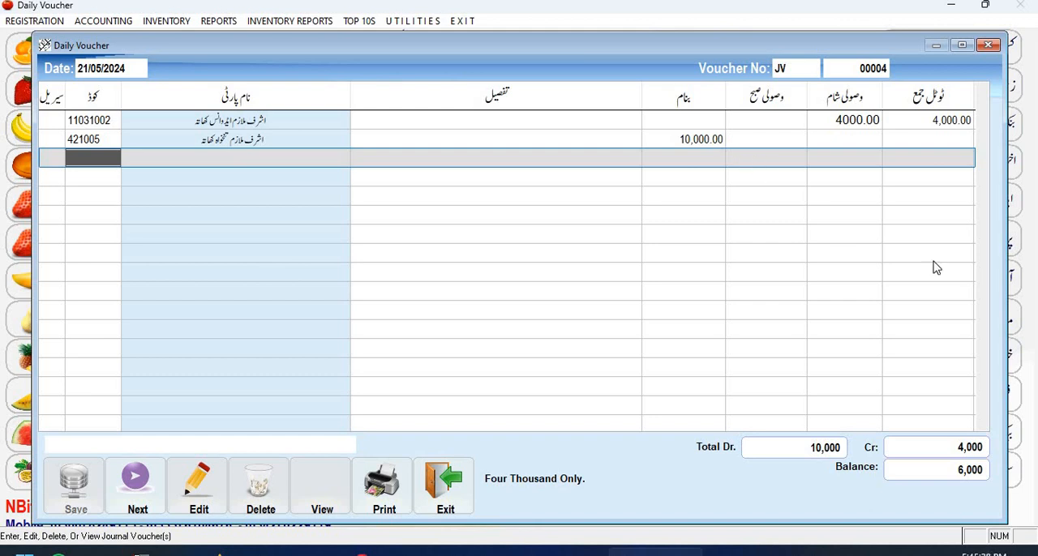
# Add the cash account (روکڑ کھاتہ) as the third voucher line with an evening receipt (وصولی شام) of 6000.
pyautogui.press('Return')
pyautogui.write('ر')
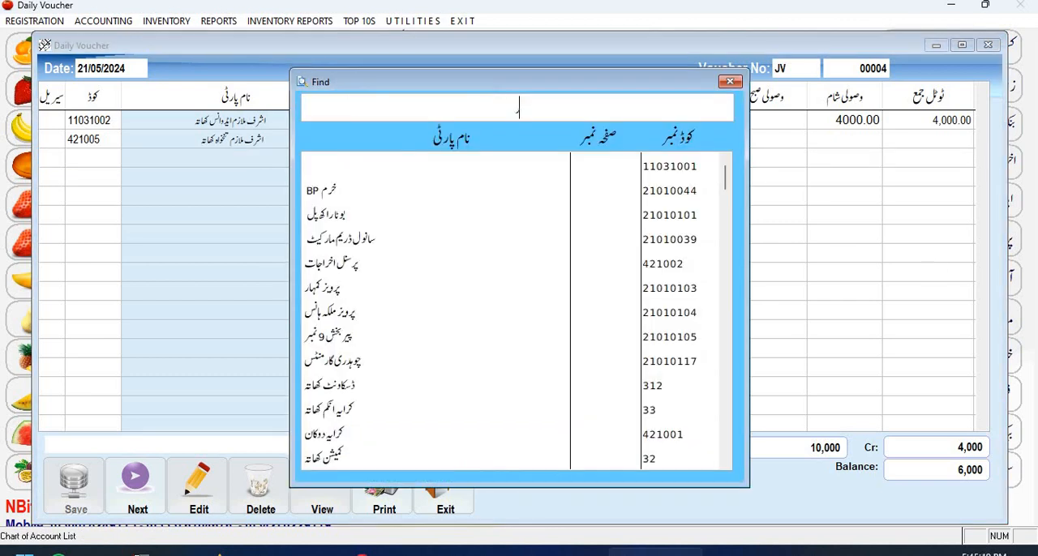
pyautogui.write('وکر')
pyautogui.press('Down')
pyautogui.press('Return')
pyautogui.press('Return')
pyautogui.press('Return')
pyautogui.press('Return')
pyautogui.press('Return')
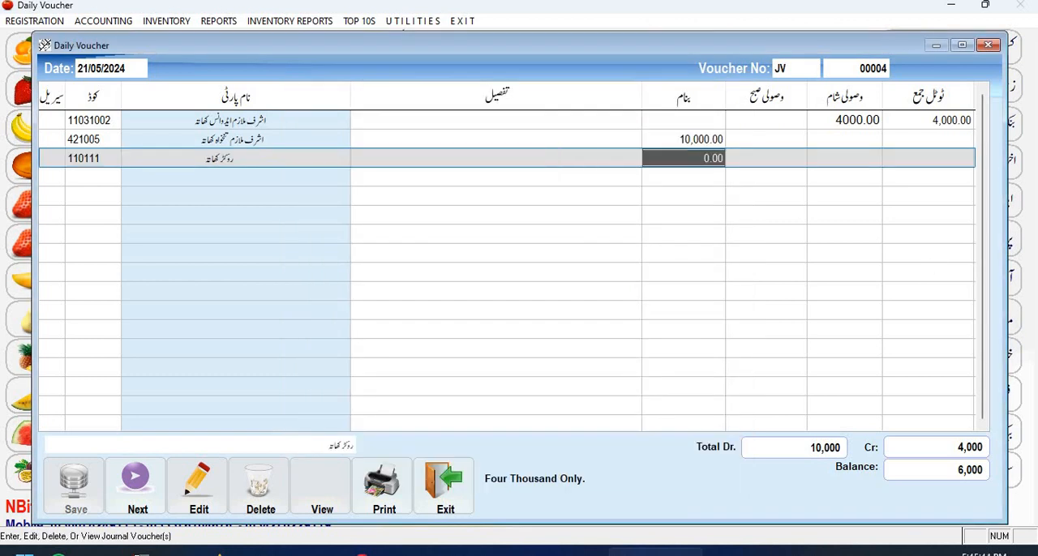
pyautogui.write('6000')
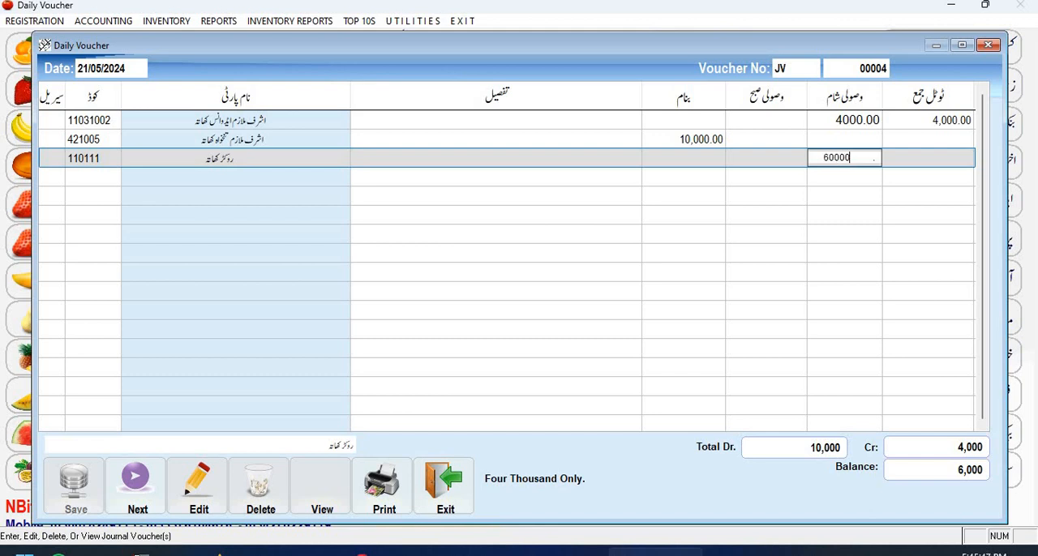
pyautogui.press('Return')
pyautogui.press('Return')
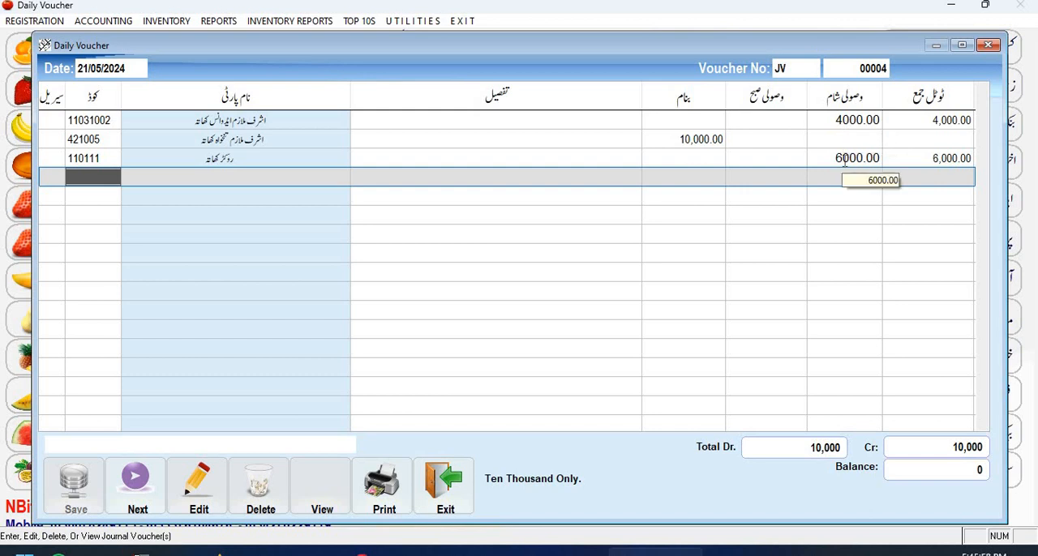
# Finish the voucher entry, save the three-line salary settlement voucher with confirmation, and close the daily voucher form.
pyautogui.press('Escape')
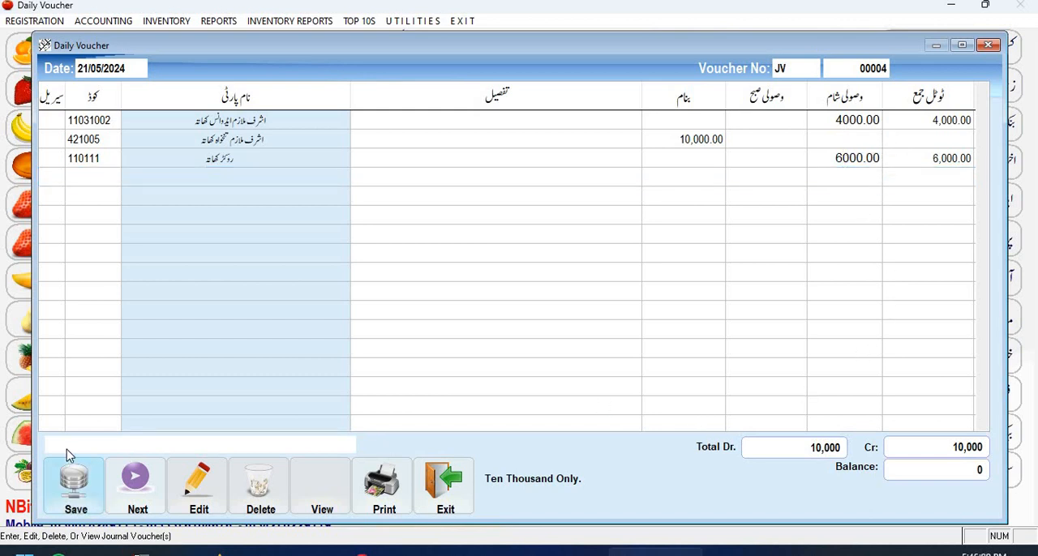
pyautogui.click(70, 485)
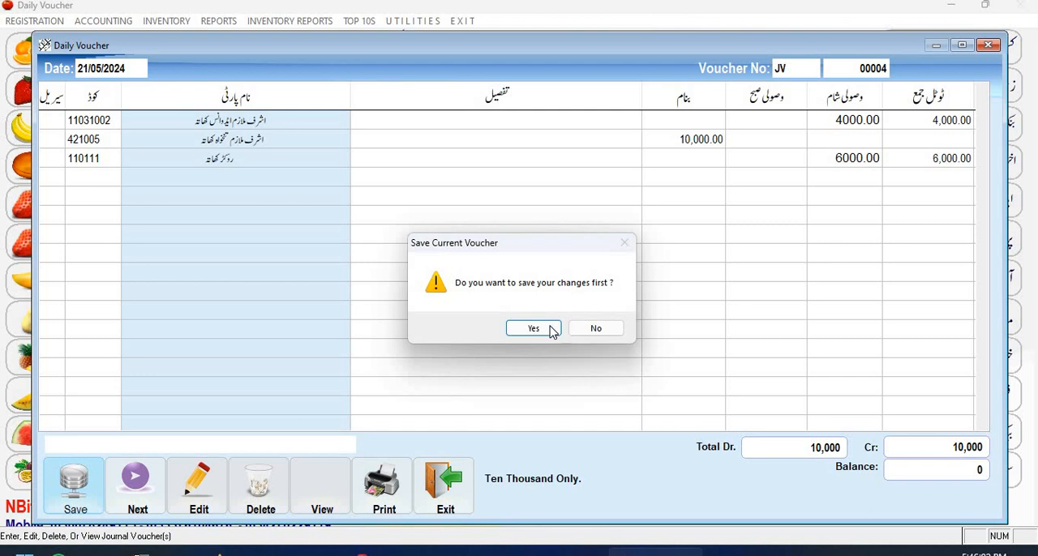
pyautogui.click(550, 329)
pyautogui.click(429, 476)
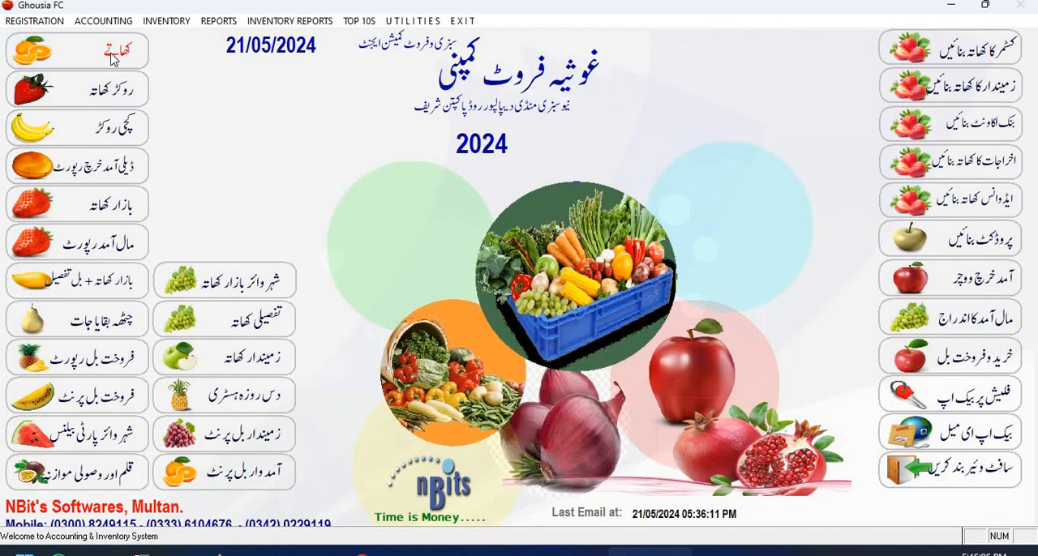
# Search the subsidiary ledger for the employee's advance account (ایڈوانس کھاتہ) and display its ledger.
pyautogui.click(112, 57)
pyautogui.write('ش')
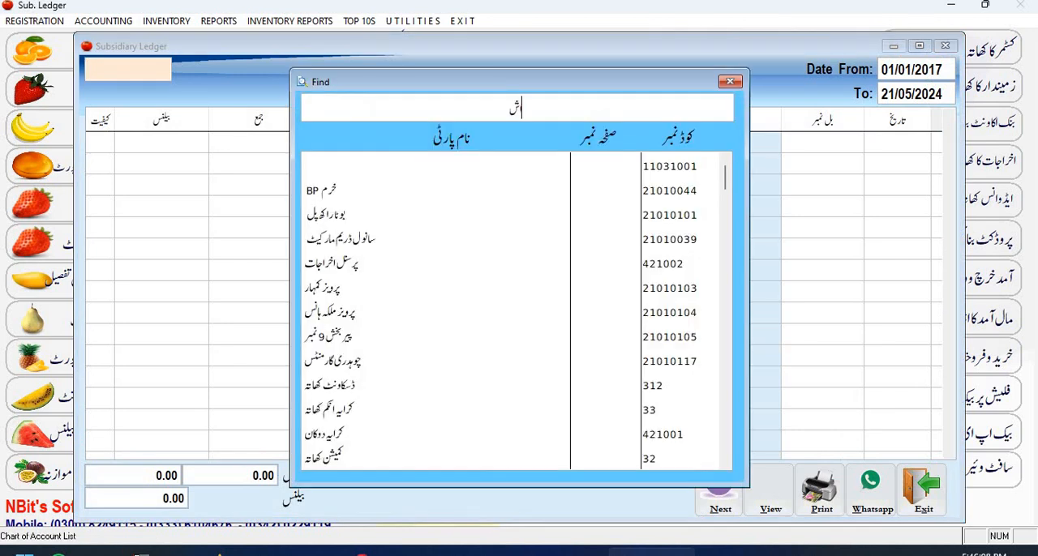
pyautogui.write('ر')
pyautogui.press('Return')
pyautogui.press('pagedown')
pyautogui.press('Up')
pyautogui.press('Return')
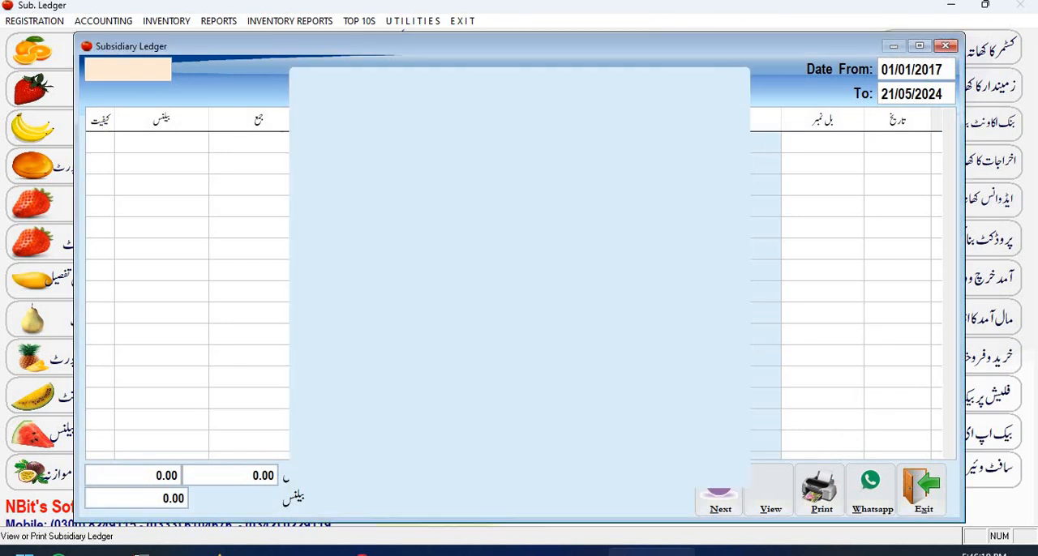
pyautogui.hotkey('alt', 'v')
# Examine the advance ledger's running balance on the 15/05/24 entry and the credit on the 21/05/24 settlement entry.
pyautogui.press('Right')
pyautogui.press('Right')
pyautogui.press('Right')
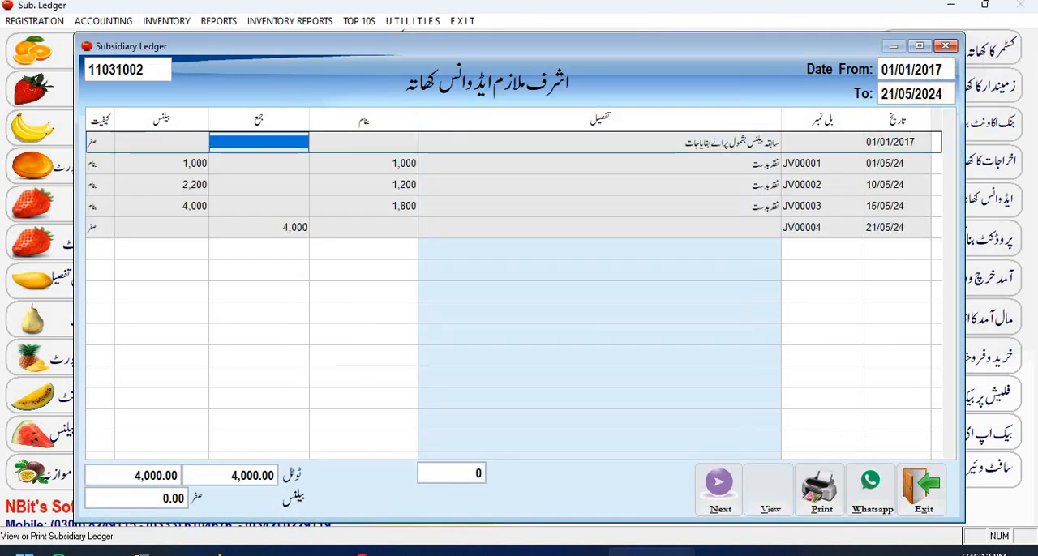
pyautogui.press('Down')
pyautogui.press('Down')
pyautogui.press('Down')
pyautogui.press('Left')
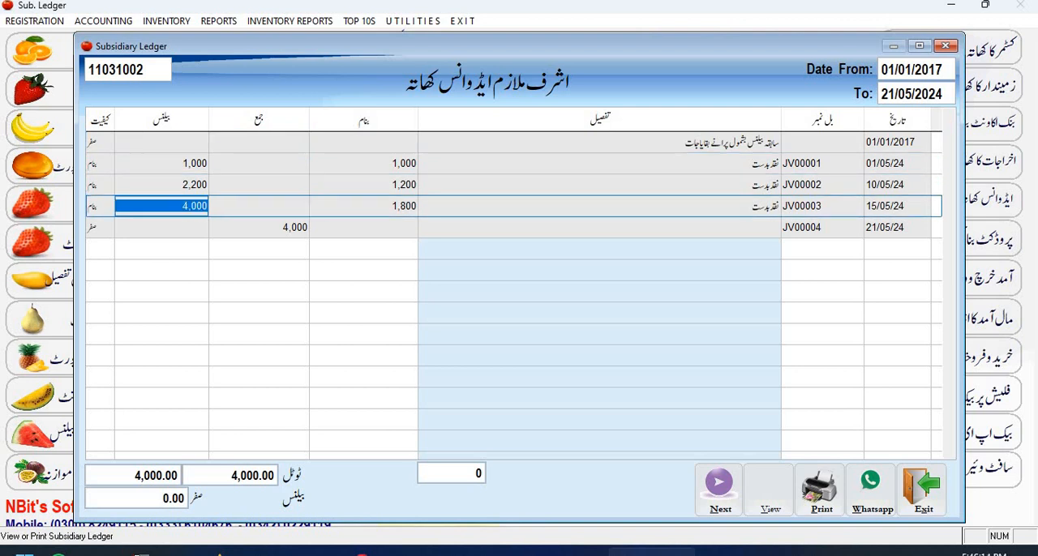
pyautogui.press('Down')
pyautogui.press('Right')
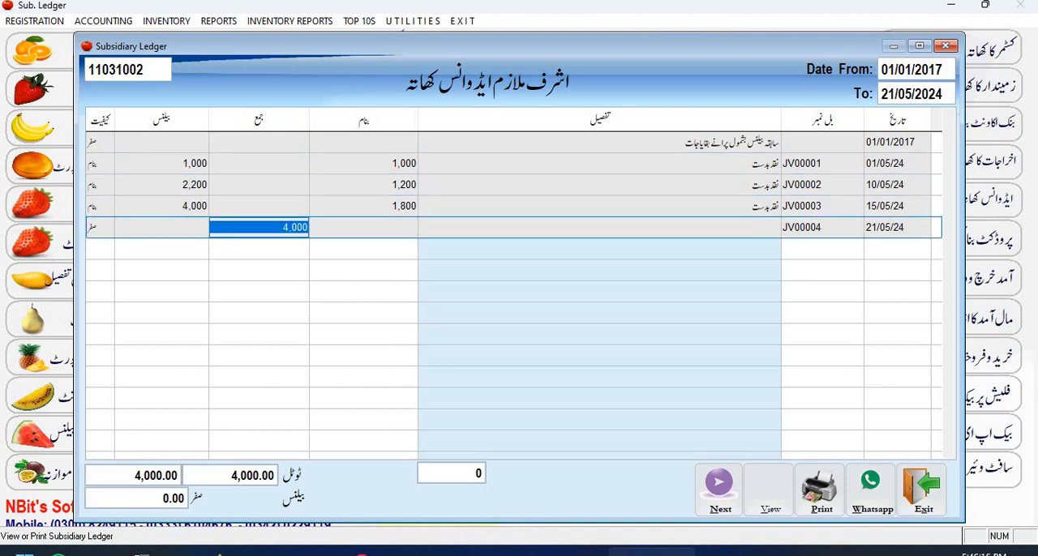
# Display the employee's salary account (تنخواہ کھاتہ) ledger, check the debit and balance of the 21/05/24 entry, and close the ledger.
pyautogui.hotkey('alt', 'n')
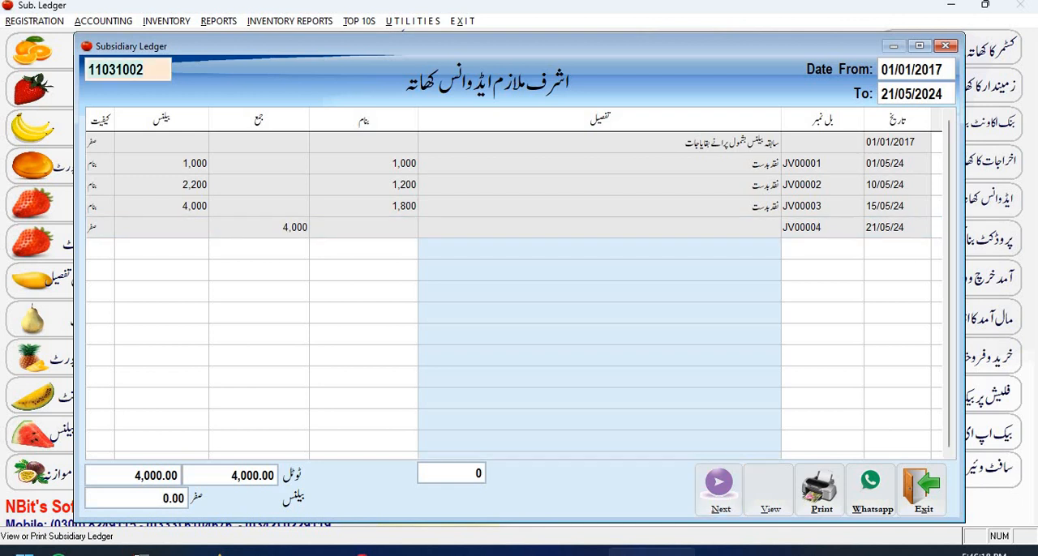
pyautogui.press('F2')
pyautogui.write('اشرف')
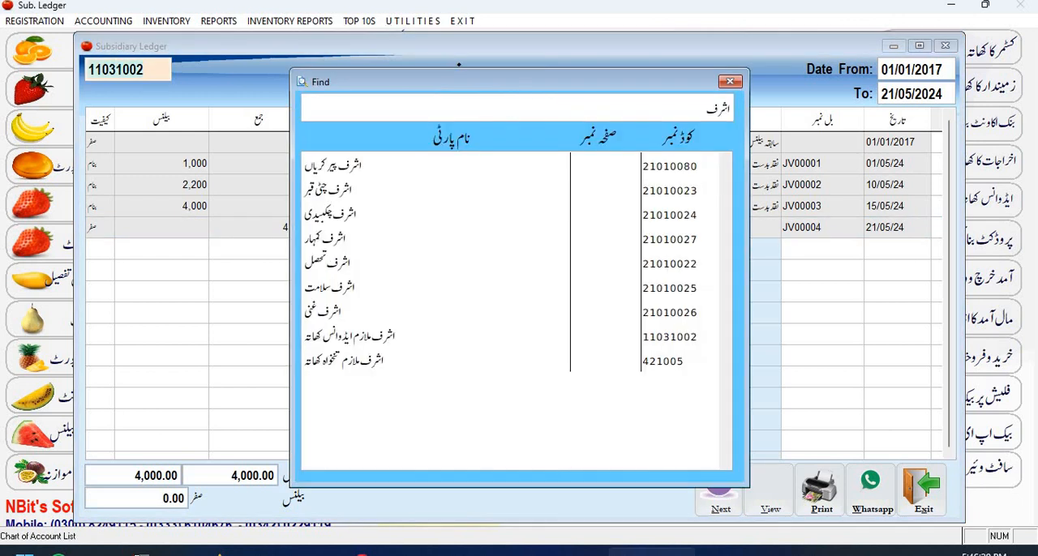
pyautogui.press('Down')
pyautogui.press('End')
pyautogui.press('Return')
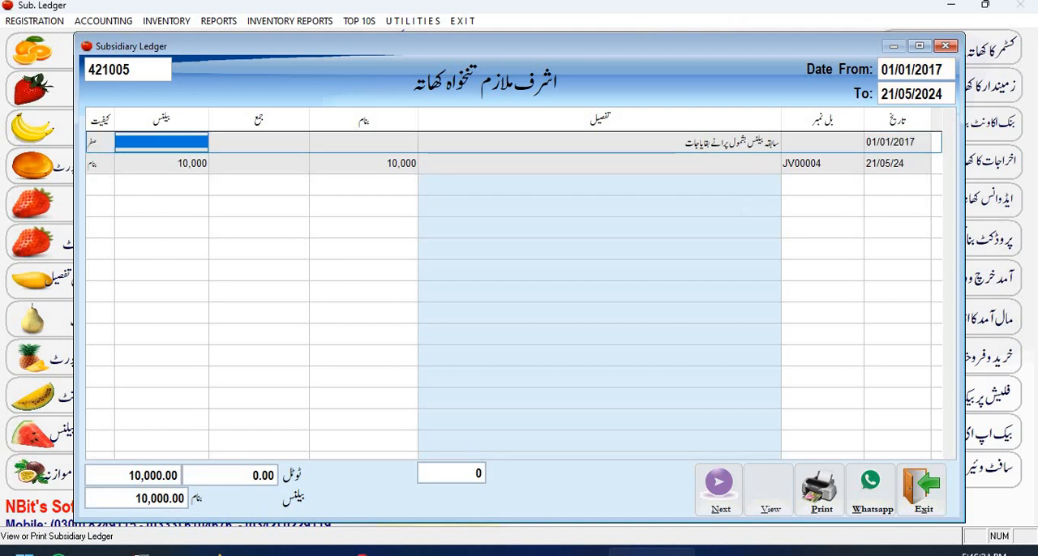
pyautogui.click(363, 163)
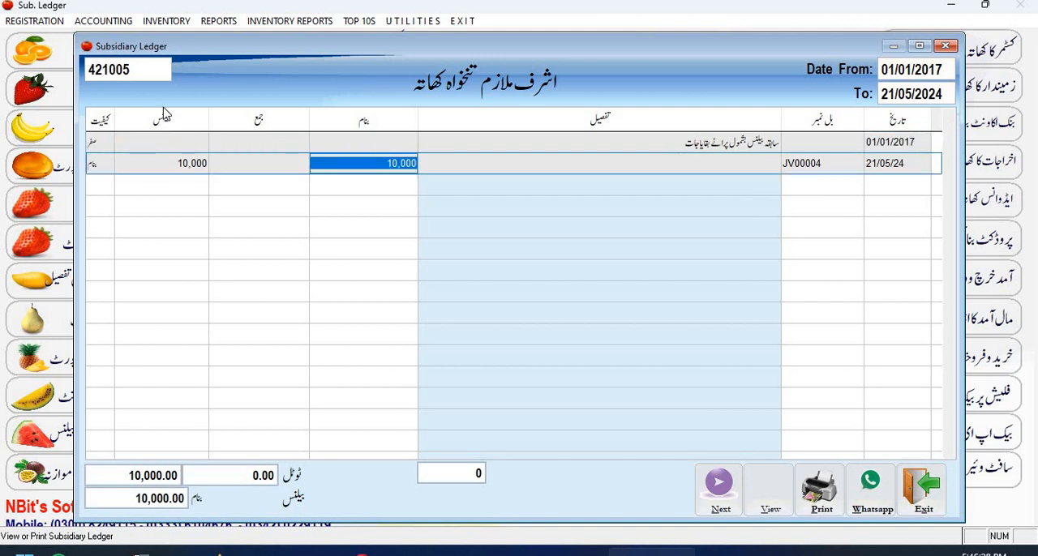
pyautogui.click(166, 163)
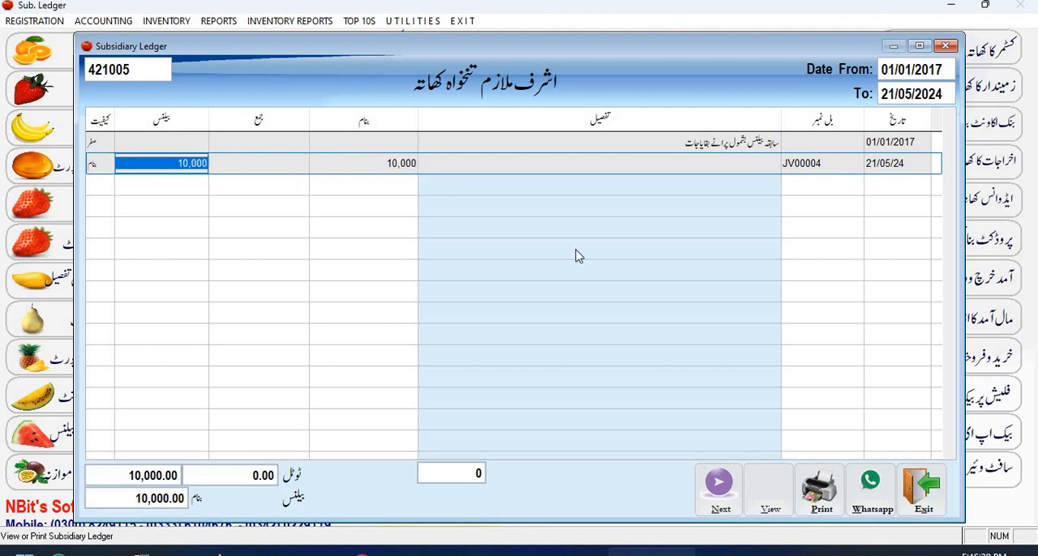
pyautogui.click(913, 484)
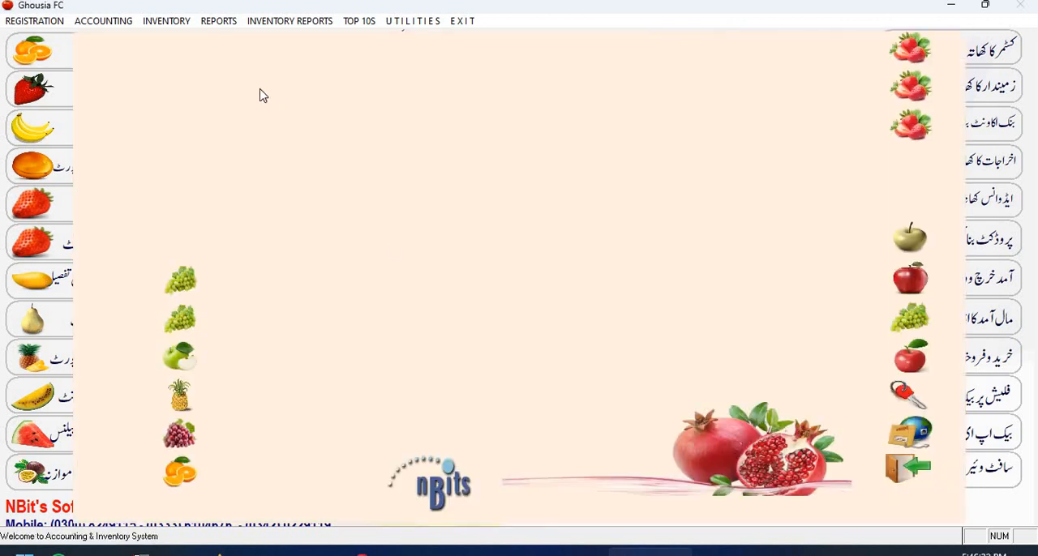
# Open the balance sheet report (بیلنس شیٹ) to review the accounts and expenses.
pyautogui.click(229, 24)
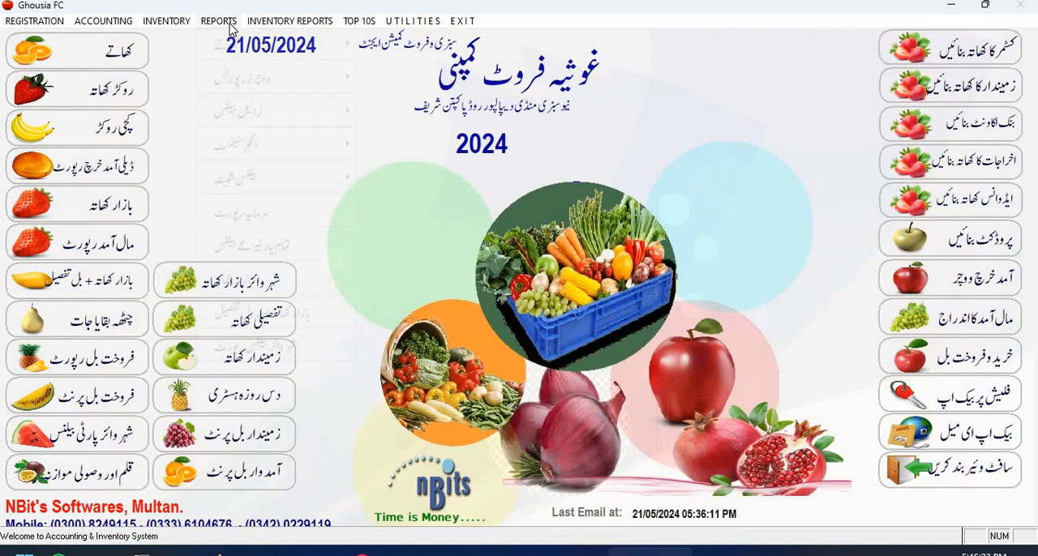
pyautogui.click(243, 176)
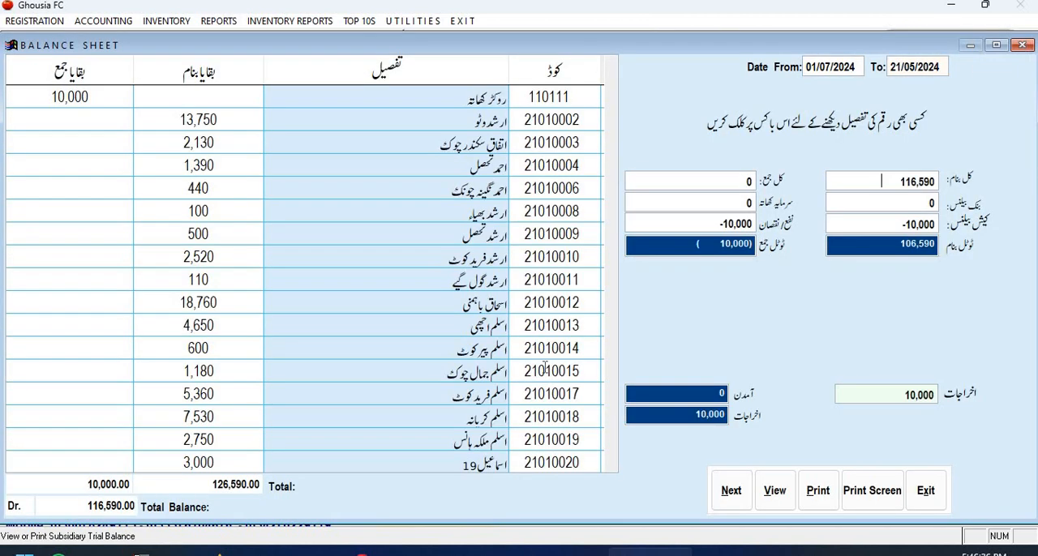